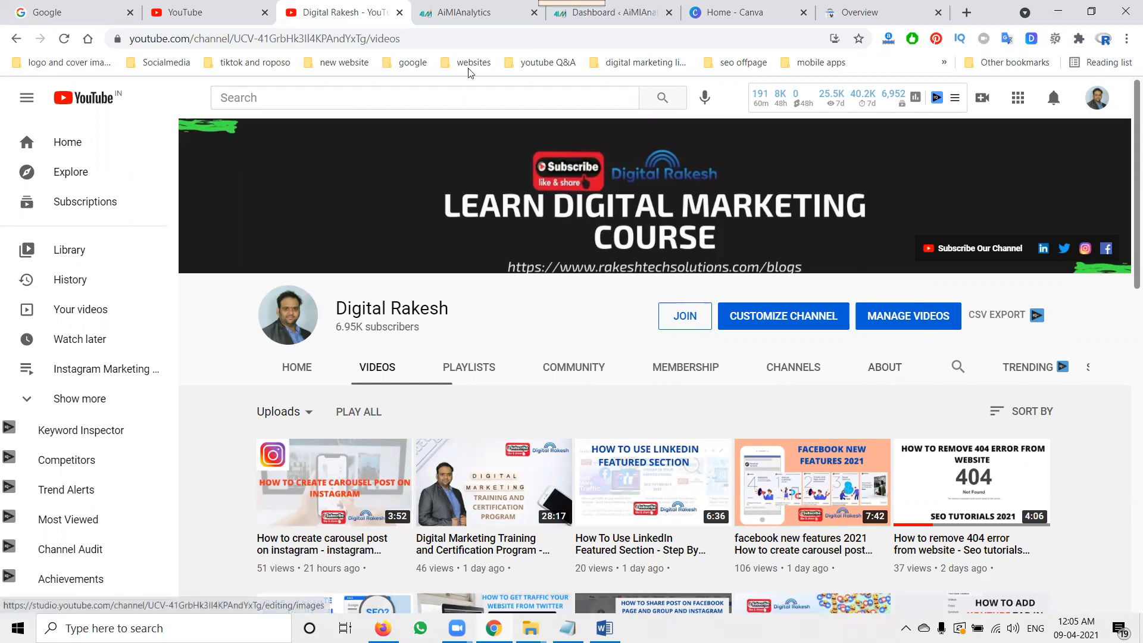
Step: Open the Blogs page of the AiMlAnalytics website and look through its published articles
{"action": "left_click", "coordinate": [450, 18]}
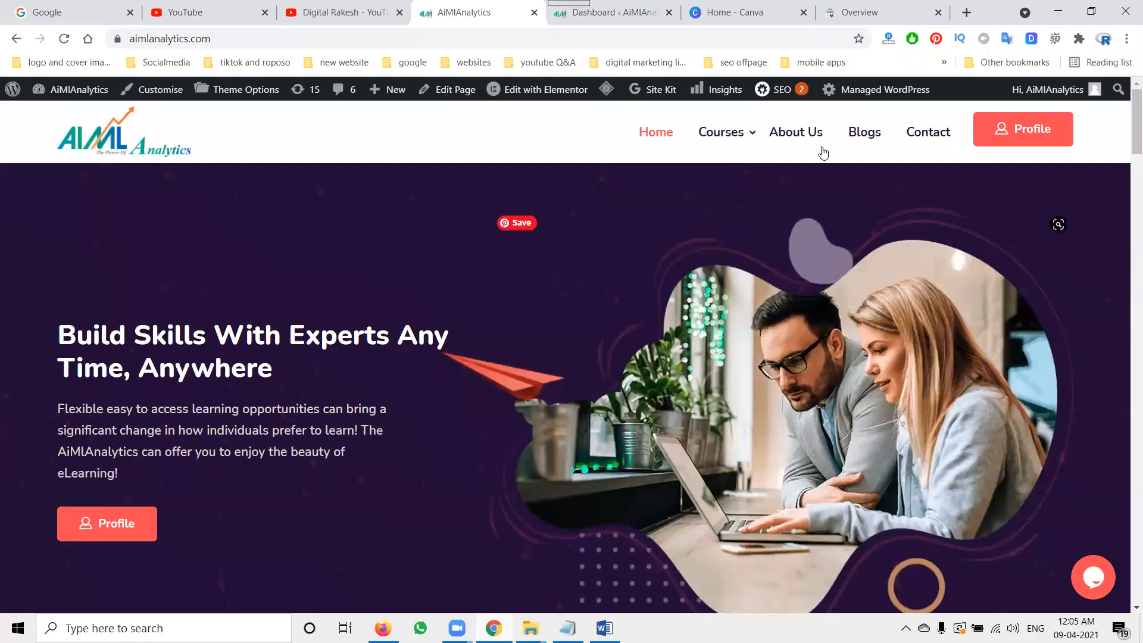
{"action": "mouse_move", "coordinate": [742, 140]}
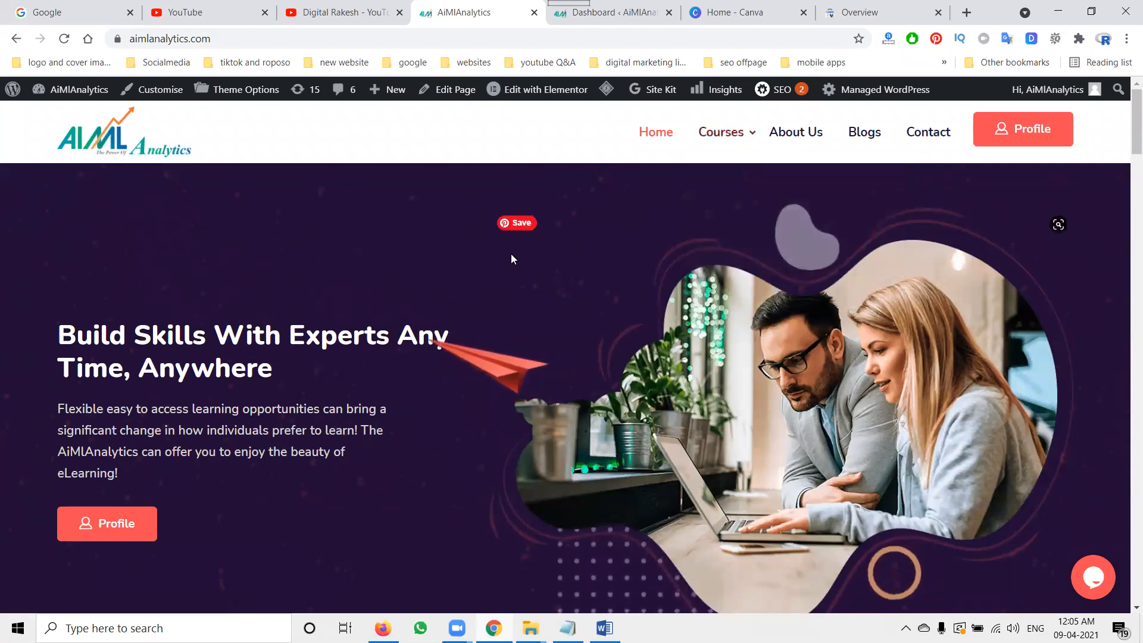
{"action": "left_click", "coordinate": [860, 135]}
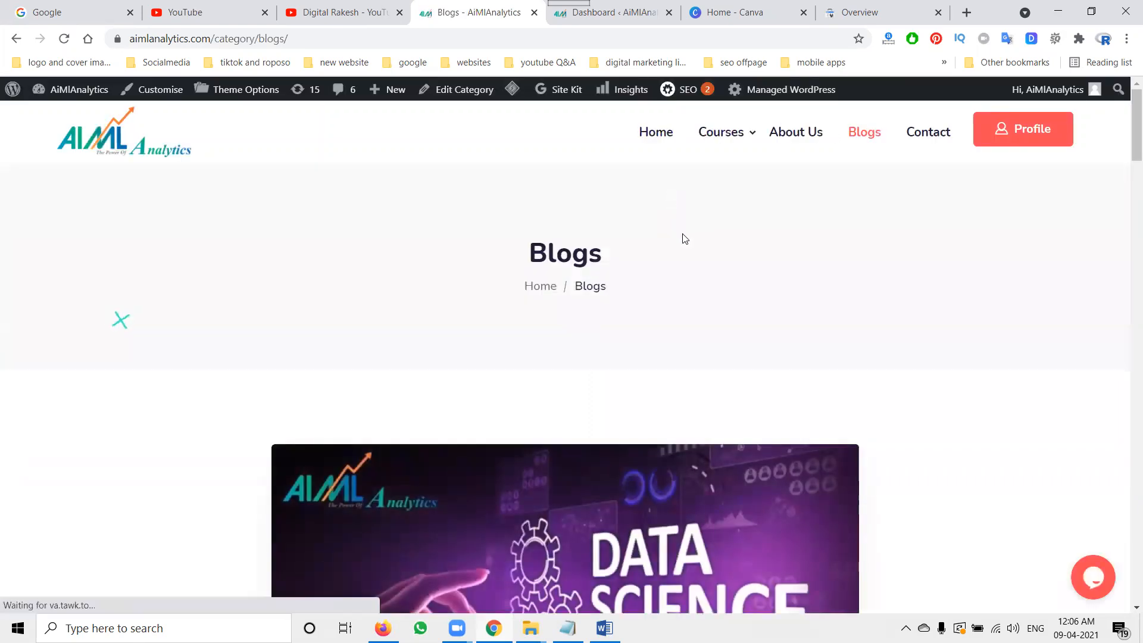
{"action": "scroll", "coordinate": [684, 243], "scroll_direction": "down", "scroll_amount": 3}
{"action": "scroll", "coordinate": [655, 266], "scroll_direction": "down", "scroll_amount": 3}
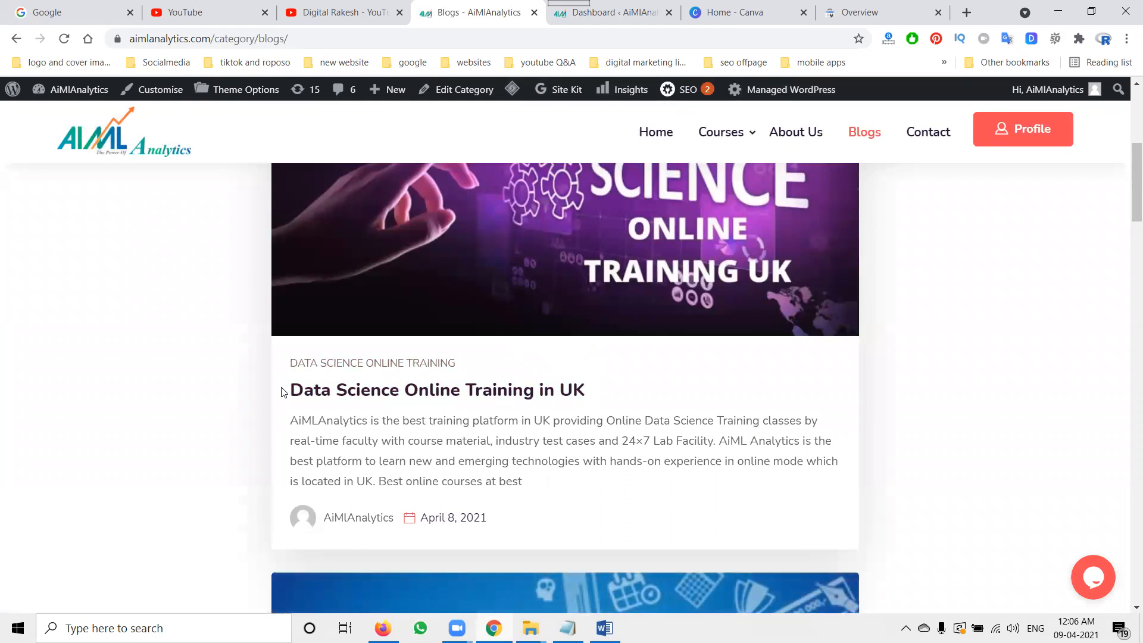
{"action": "left_click_drag", "start_coordinate": [287, 391], "coordinate": [585, 389]}
{"action": "scroll", "coordinate": [585, 388], "scroll_direction": "down", "scroll_amount": 13}
{"action": "scroll", "coordinate": [584, 381], "scroll_direction": "down", "scroll_amount": 10}
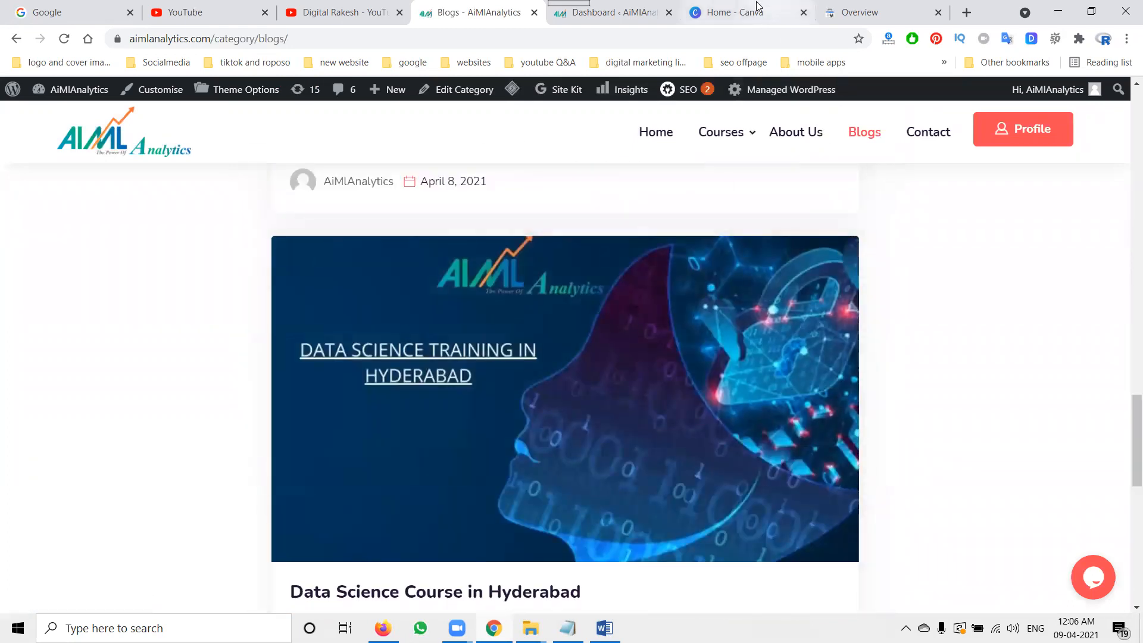
Step: Switch to the site's WordPress dashboard and examine the installed plugins, including All in One SEO
{"action": "left_click", "coordinate": [758, 6]}
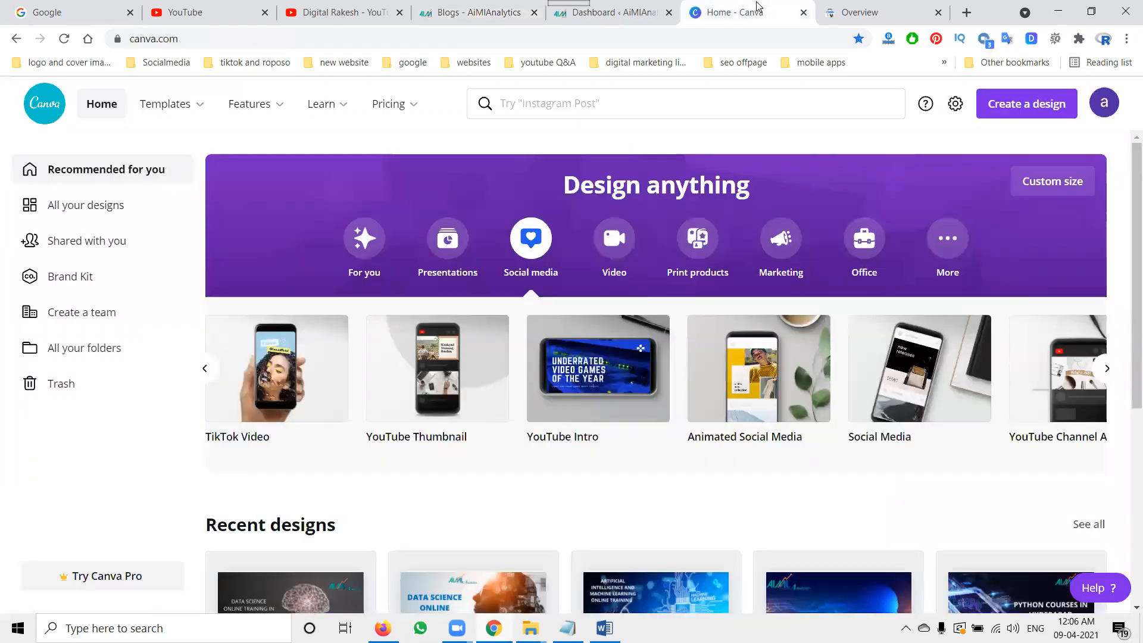
{"action": "left_click", "coordinate": [610, 15]}
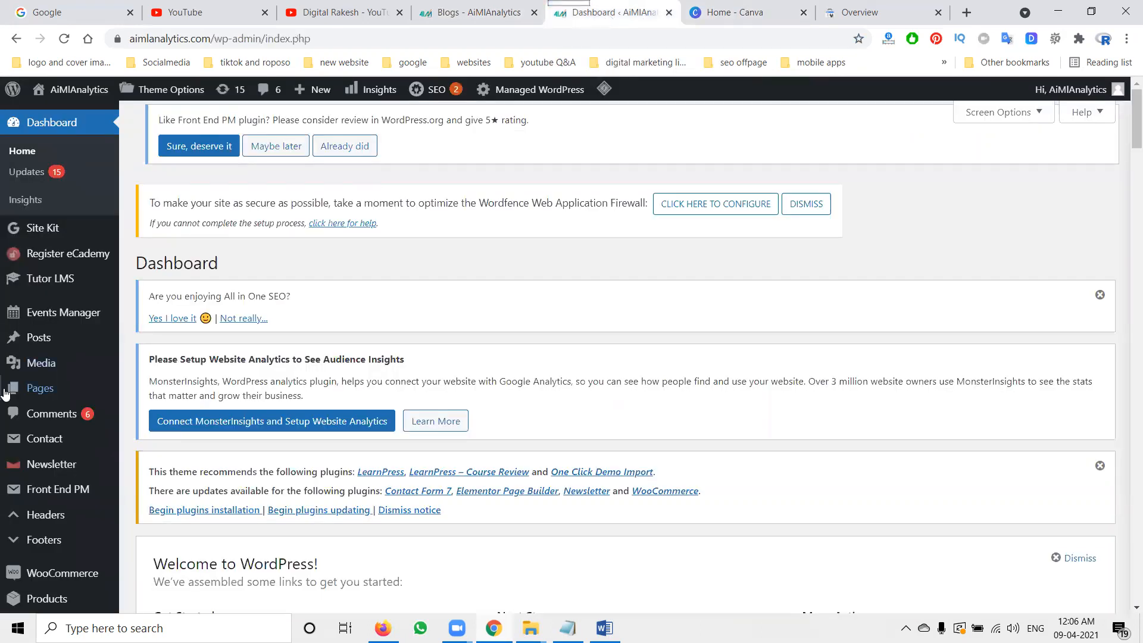
{"action": "mouse_move", "coordinate": [12, 392]}
{"action": "scroll", "coordinate": [12, 394], "scroll_direction": "down", "scroll_amount": 3}
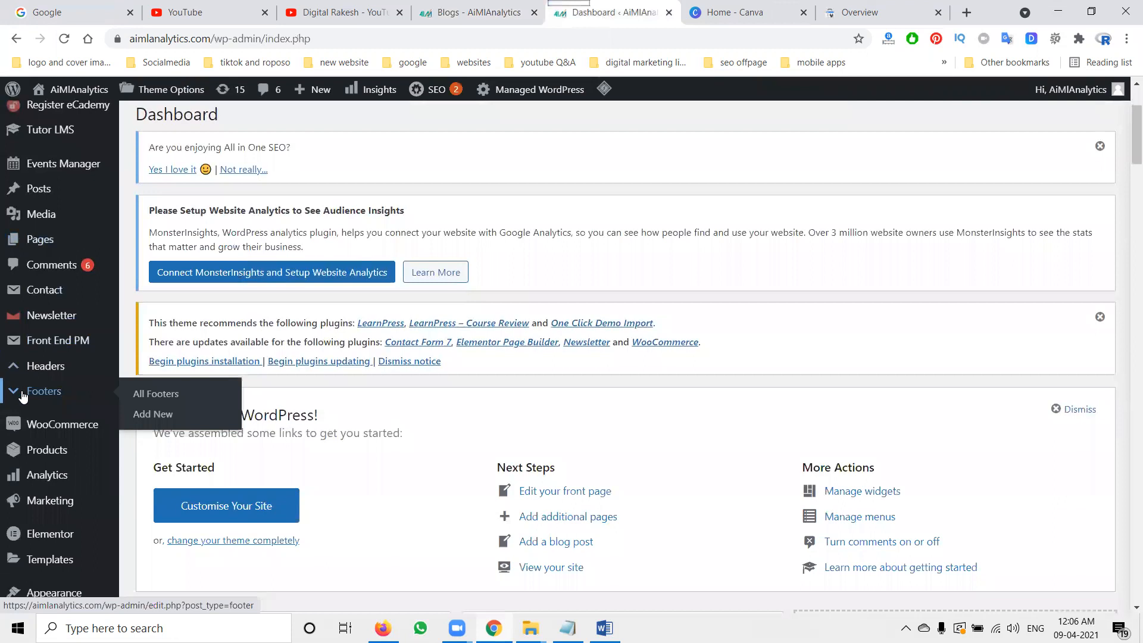
{"action": "scroll", "coordinate": [22, 398], "scroll_direction": "down", "scroll_amount": 3}
{"action": "left_click", "coordinate": [40, 473]}
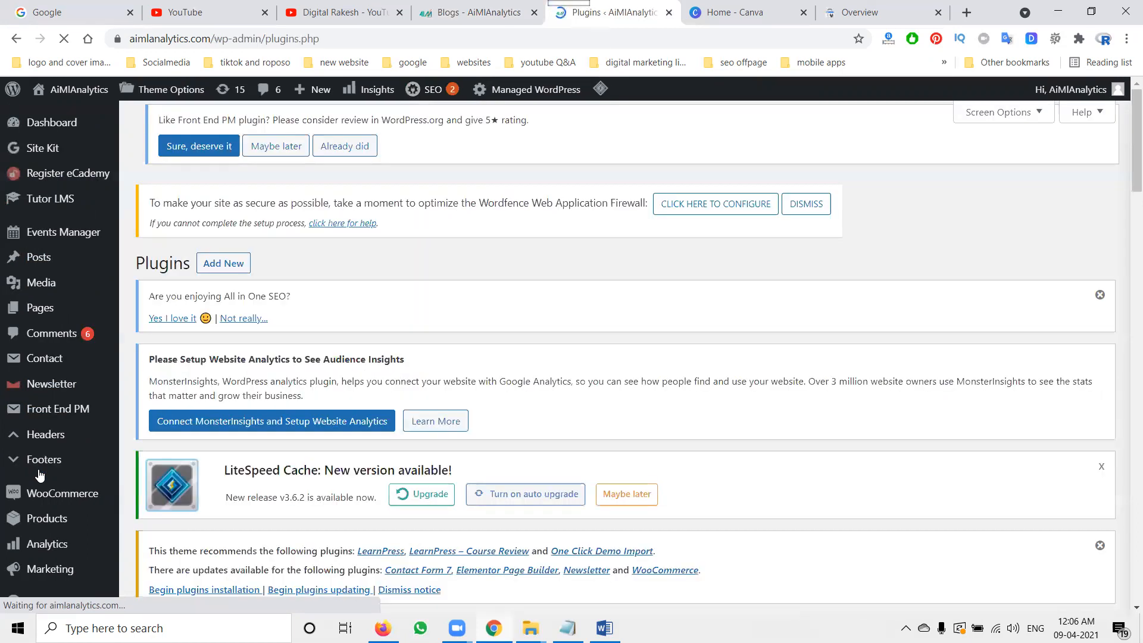
{"action": "scroll", "coordinate": [285, 342], "scroll_direction": "down", "scroll_amount": 4}
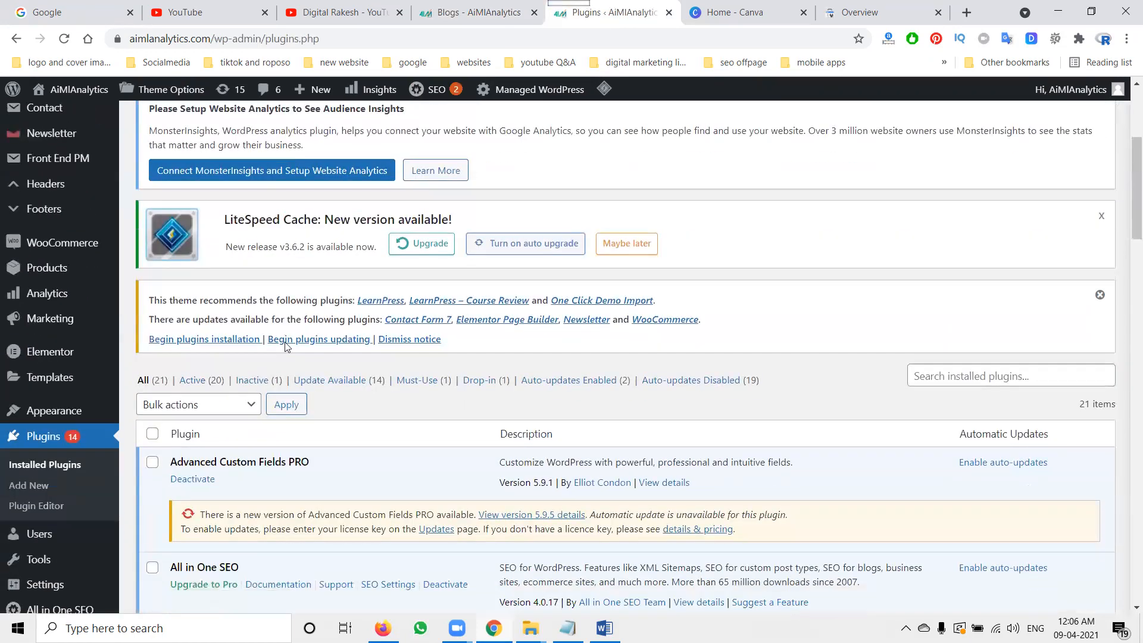
{"action": "scroll", "coordinate": [285, 345], "scroll_direction": "down", "scroll_amount": 5}
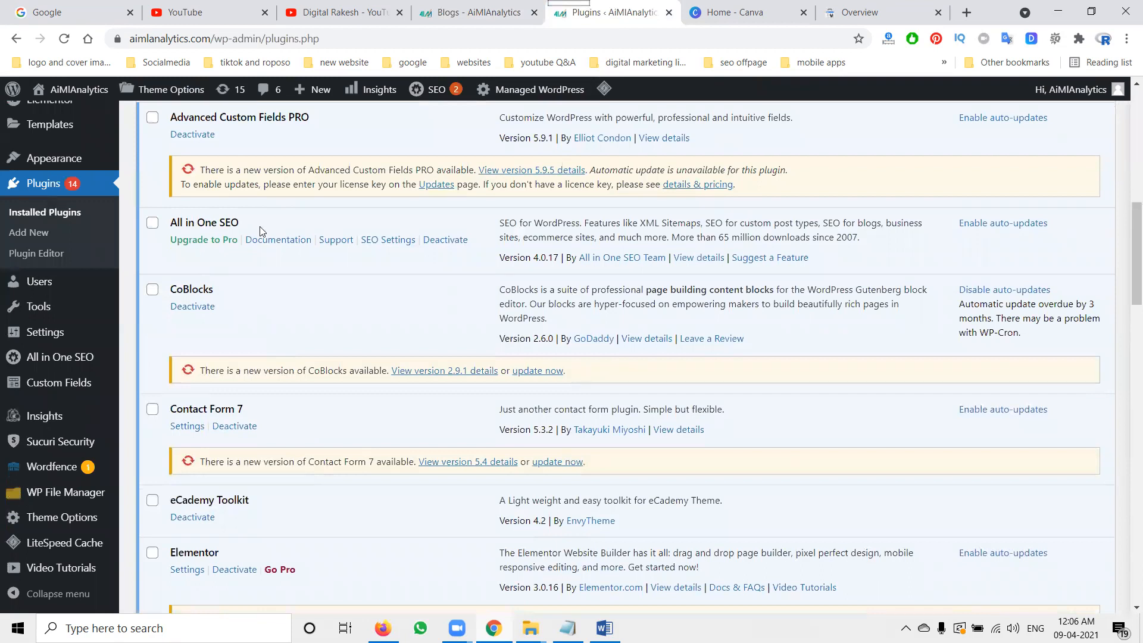
{"action": "scroll", "coordinate": [230, 316], "scroll_direction": "up", "scroll_amount": 10}
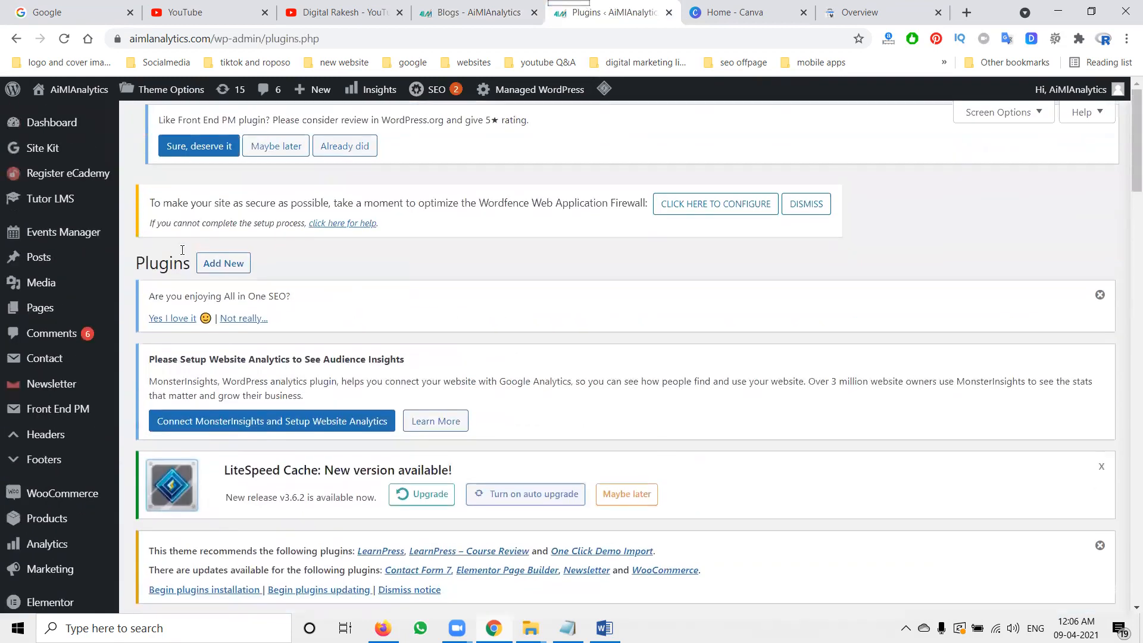
Step: Go to the WordPress posts list and start a new post
{"action": "left_click", "coordinate": [47, 260]}
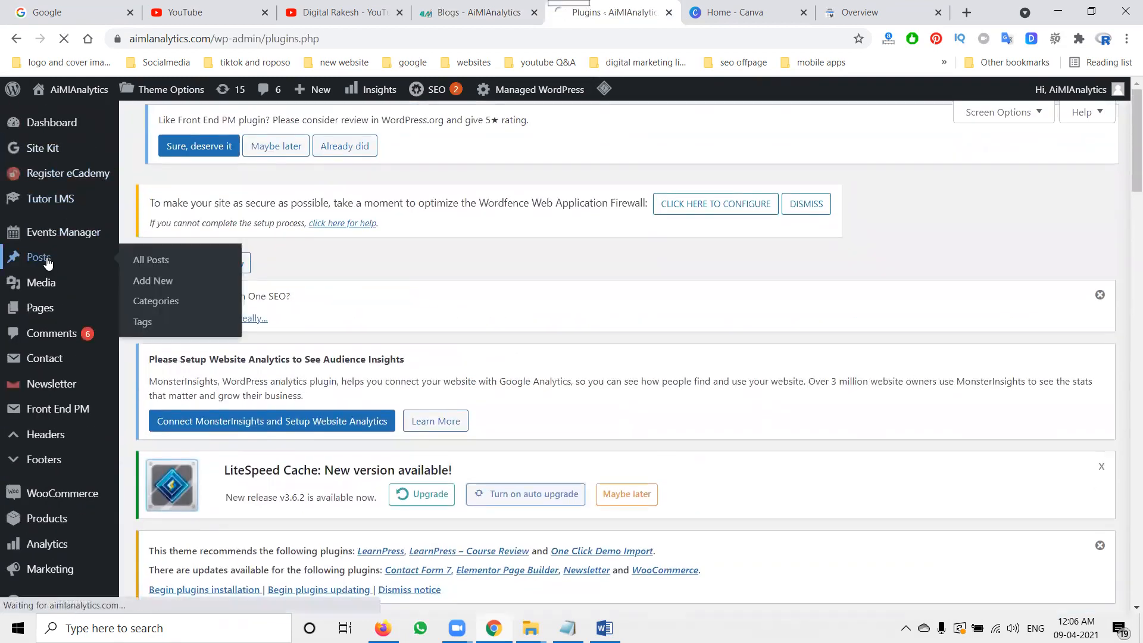
{"action": "left_click", "coordinate": [470, 13]}
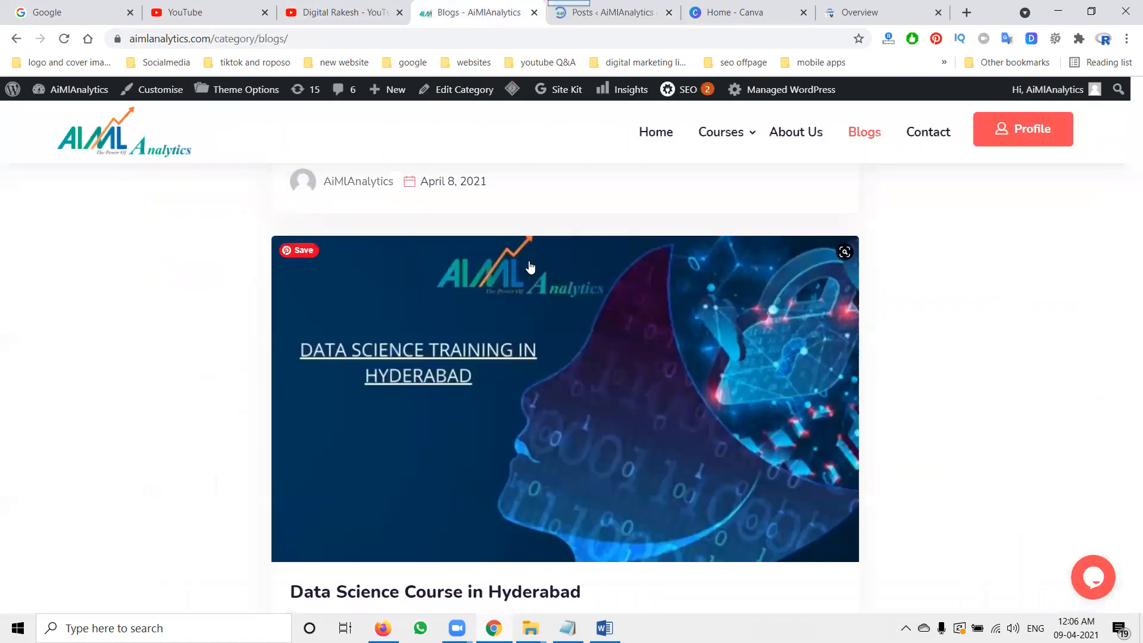
{"action": "scroll", "coordinate": [531, 266], "scroll_direction": "up", "scroll_amount": 20}
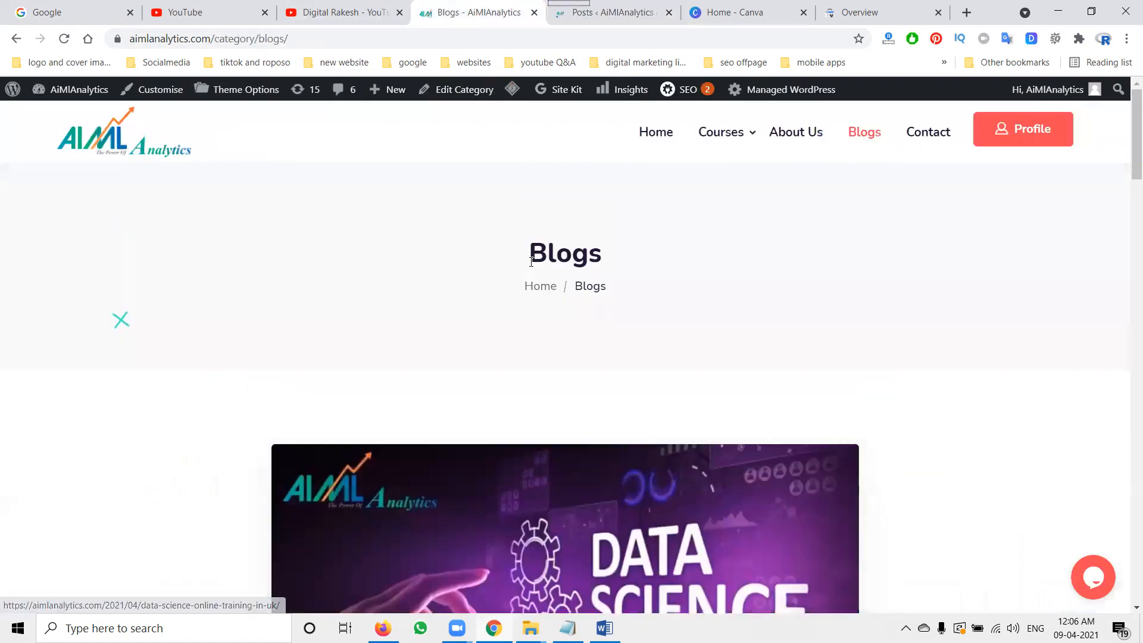
{"action": "left_click", "coordinate": [606, 18]}
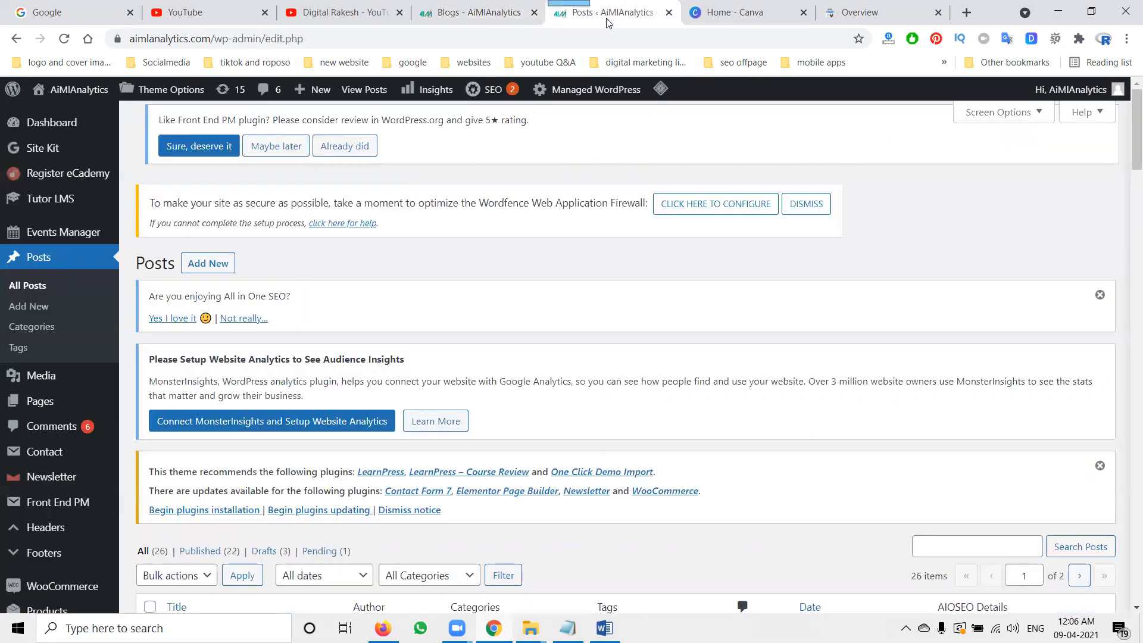
{"action": "left_click", "coordinate": [200, 265]}
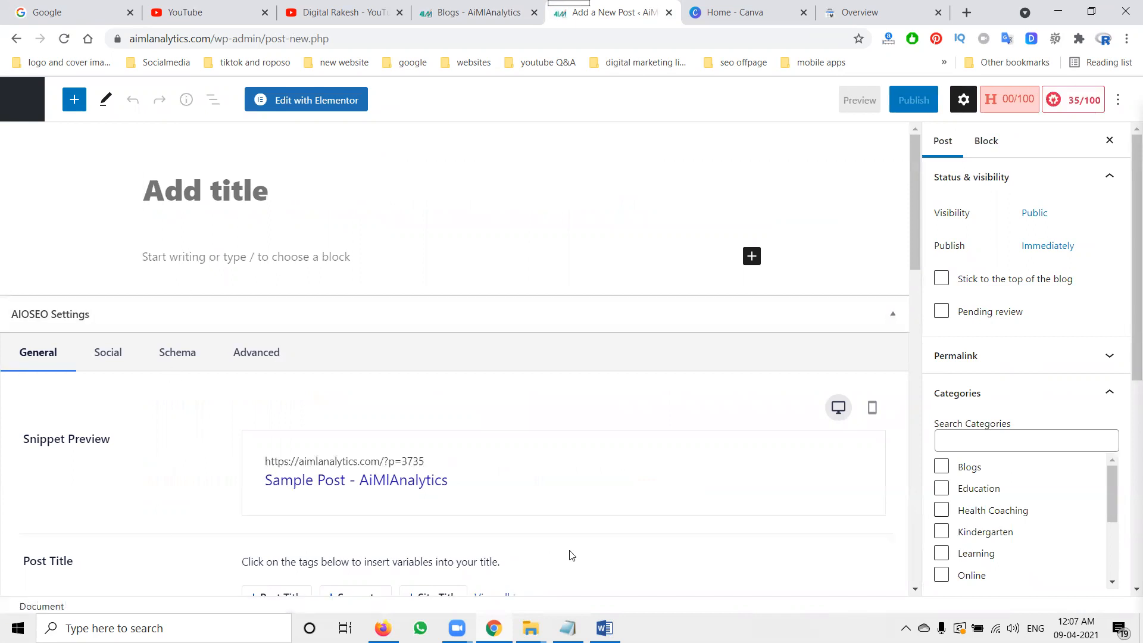
Step: Copy the heading "Data Science Online Training in USA" from the Word document and paste it as the post title
{"action": "left_click", "coordinate": [604, 628]}
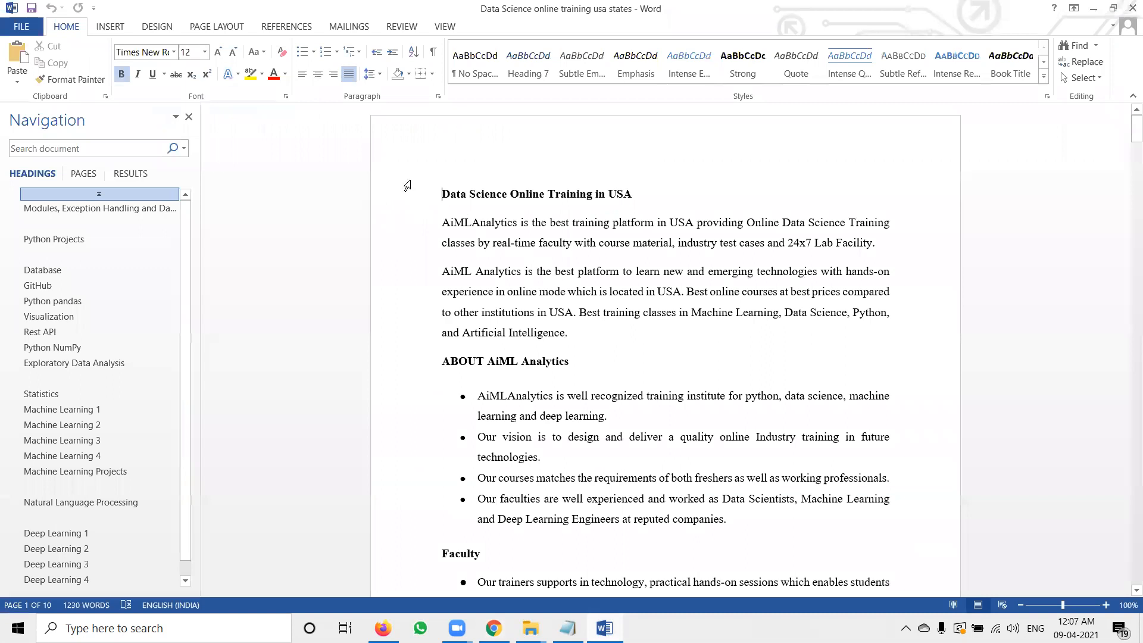
{"action": "left_click", "coordinate": [396, 195]}
{"action": "key", "text": "ctrl+c"}
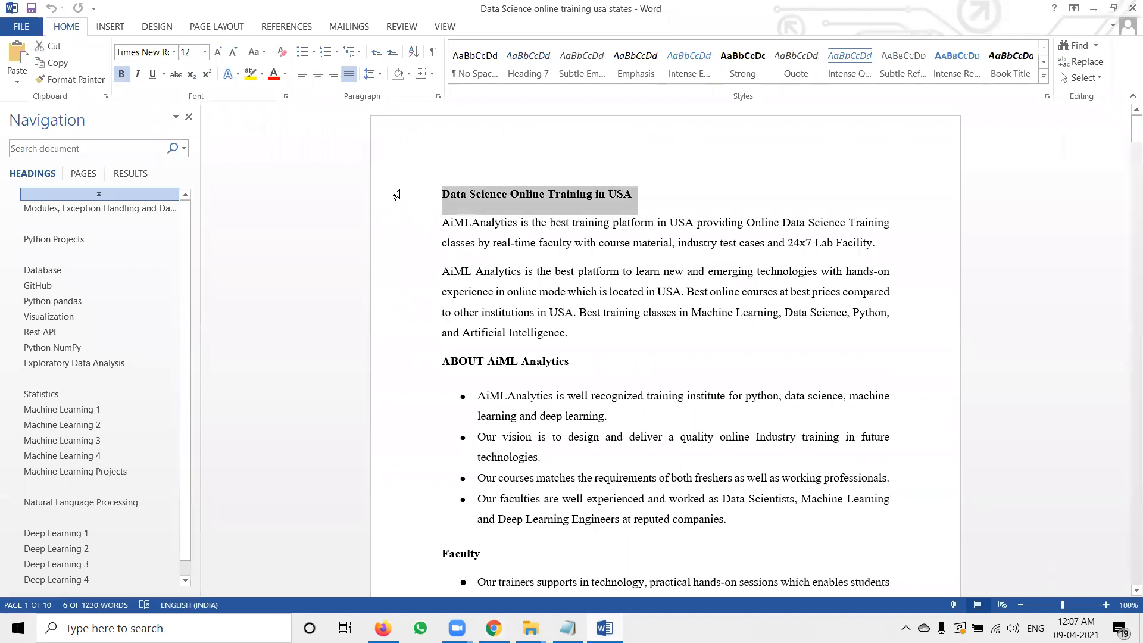
{"action": "key", "text": "alt+Tab"}
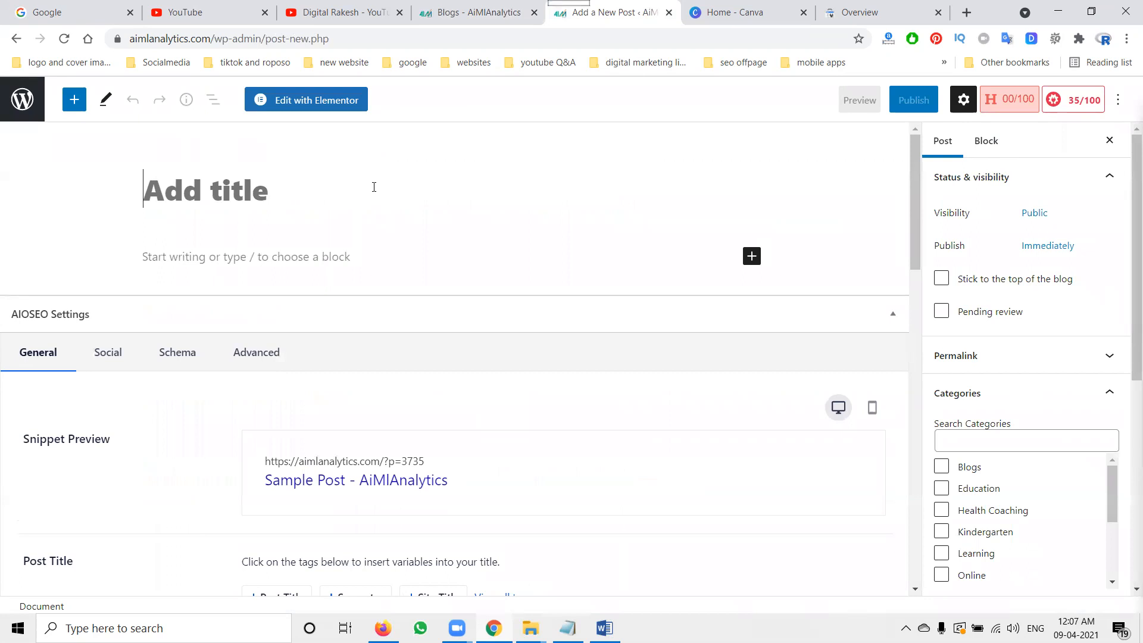
{"action": "key", "text": "ctrl+v"}
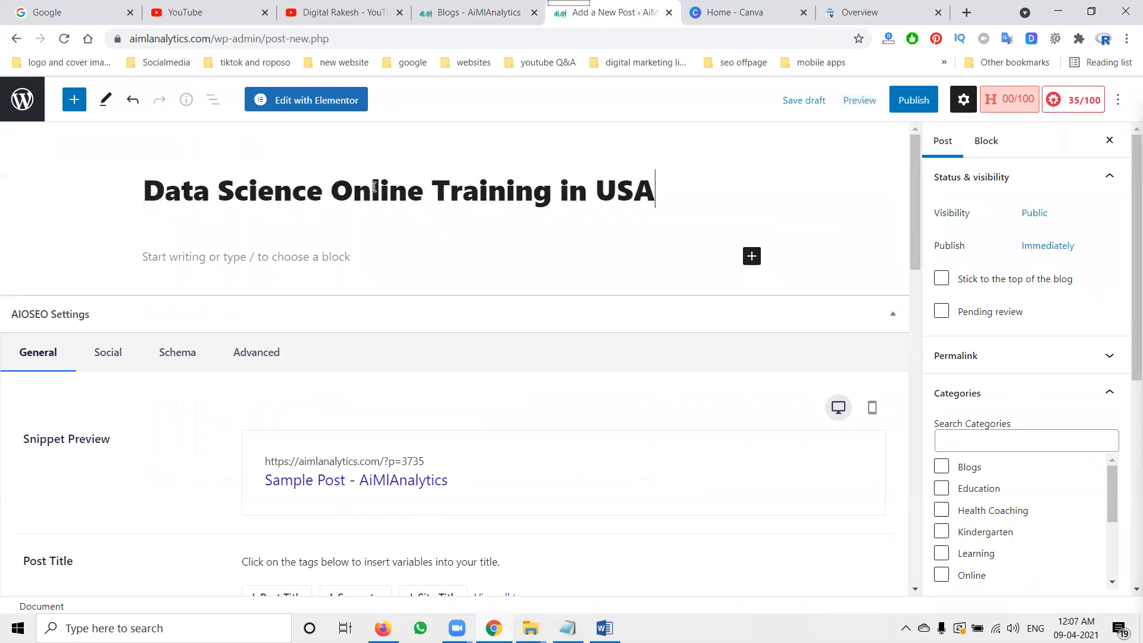
Step: Copy the entire Word document and paste it into the body of the WordPress post
{"action": "key", "text": "alt+Tab"}
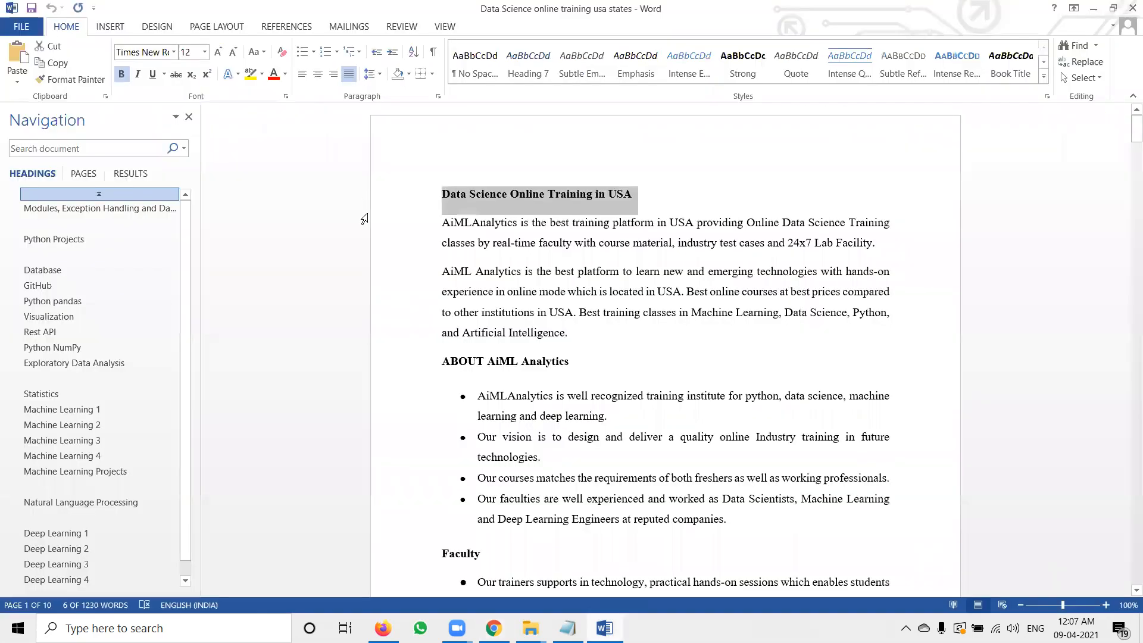
{"action": "double_click", "coordinate": [405, 232]}
{"action": "left_click_drag", "start_coordinate": [411, 280], "coordinate": [411, 280]}
{"action": "key", "text": "ctrl+a"}
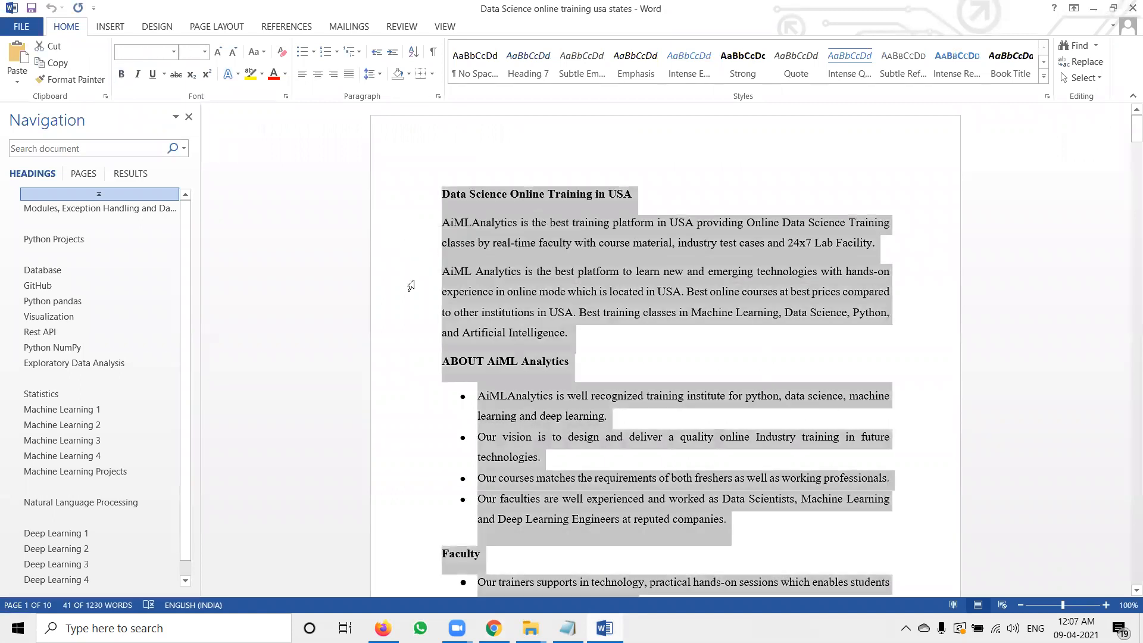
{"action": "key", "text": "alt+Tab"}
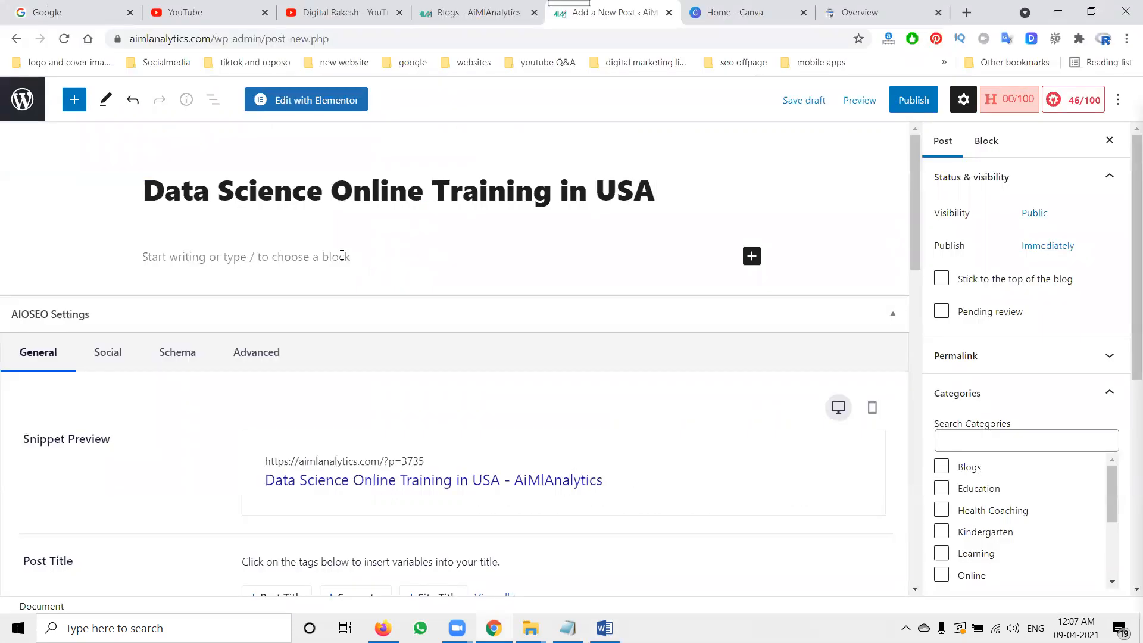
{"action": "left_click", "coordinate": [342, 255]}
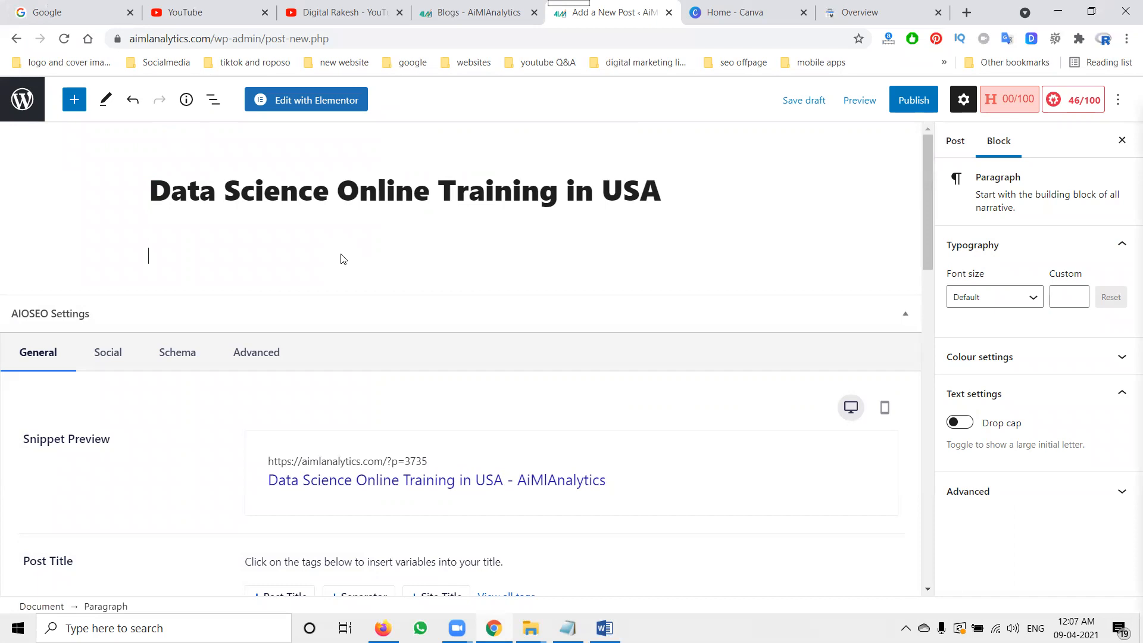
{"action": "type", "text": "Deep Learning Projects Road Lane line detection – Computer Vision Project in Python text to speech and creating small chatbots Face Detection YOLO Object Detection Flower detection with Pretrained models"}
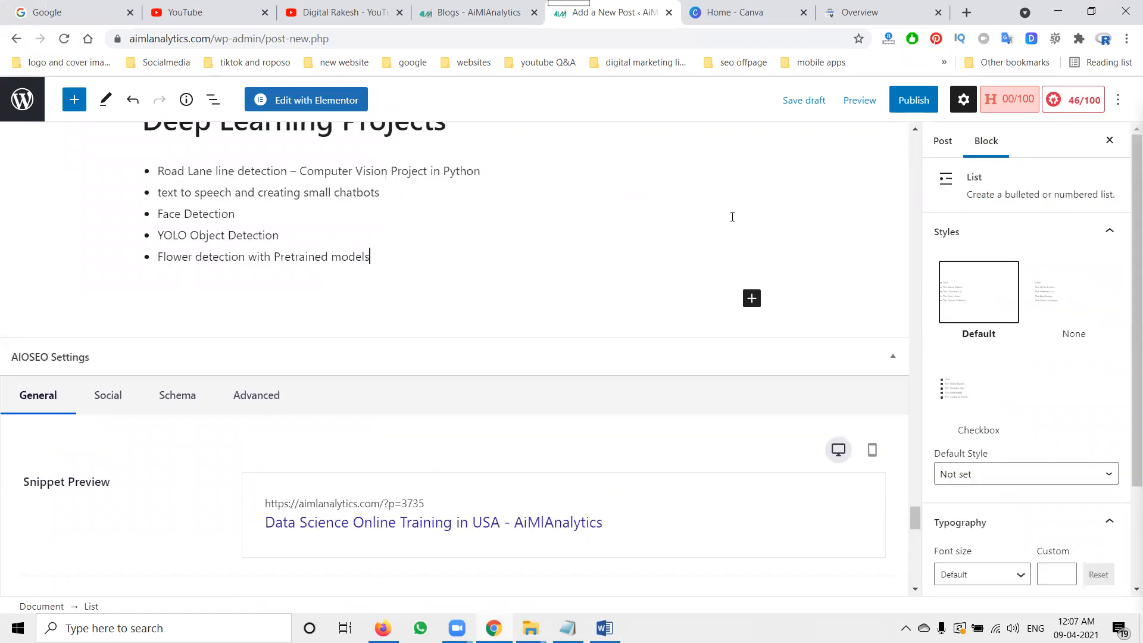
Step: Merge the bold opening line "Data Science Online Training in USA" with the paragraph below it, separated by a hyphen
{"action": "scroll", "coordinate": [742, 222], "scroll_direction": "up", "scroll_amount": 6}
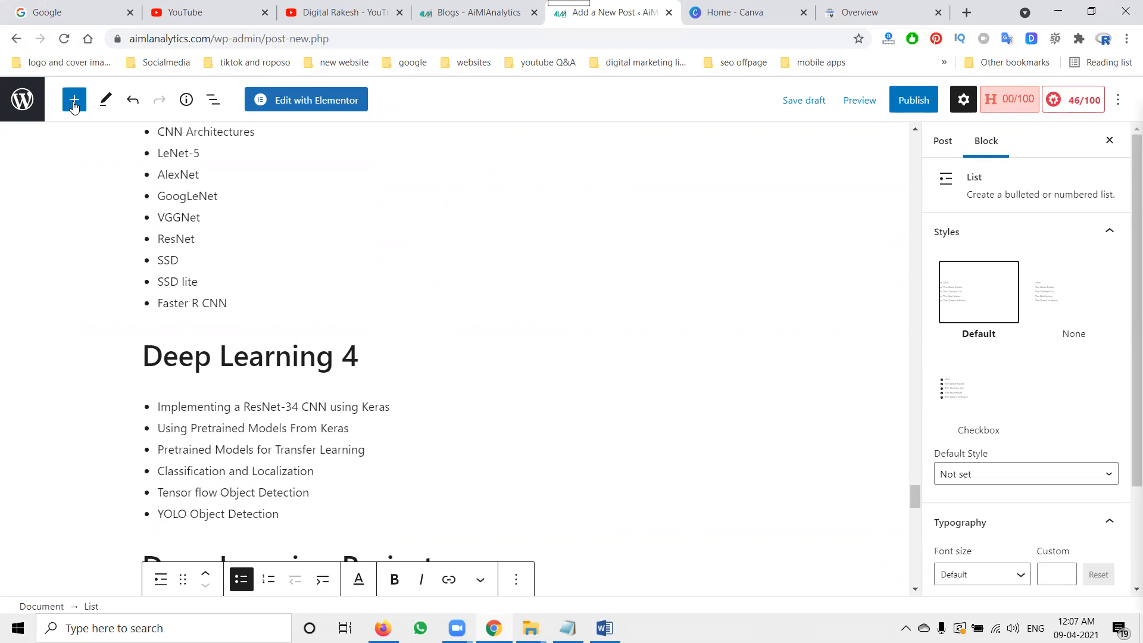
{"action": "left_click", "coordinate": [74, 102]}
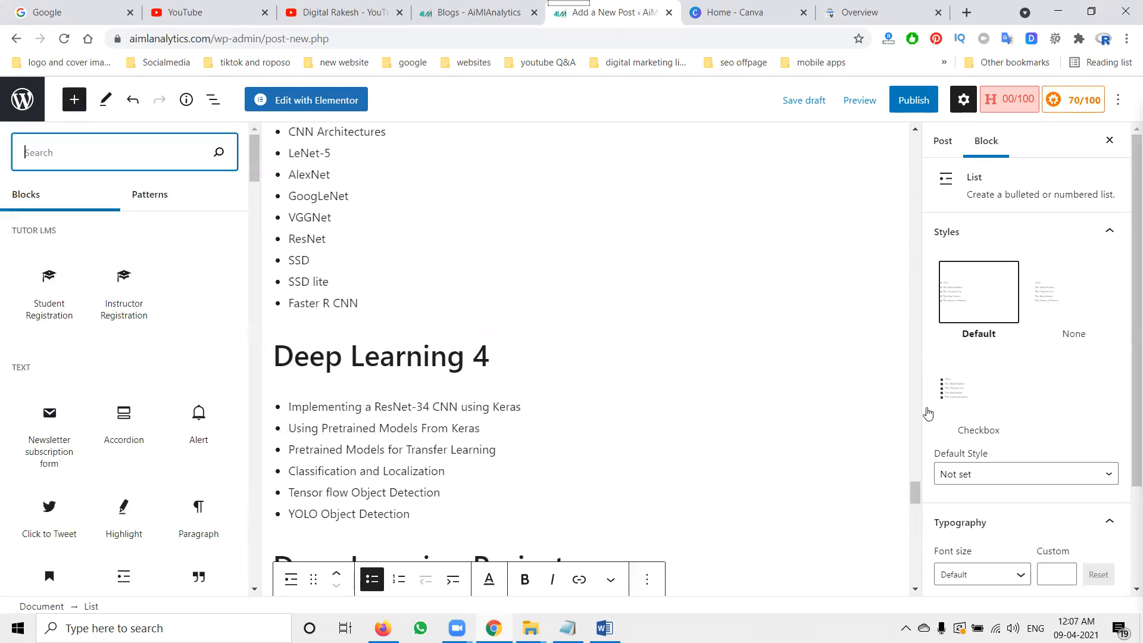
{"action": "left_click_drag", "start_coordinate": [915, 497], "coordinate": [914, 137]}
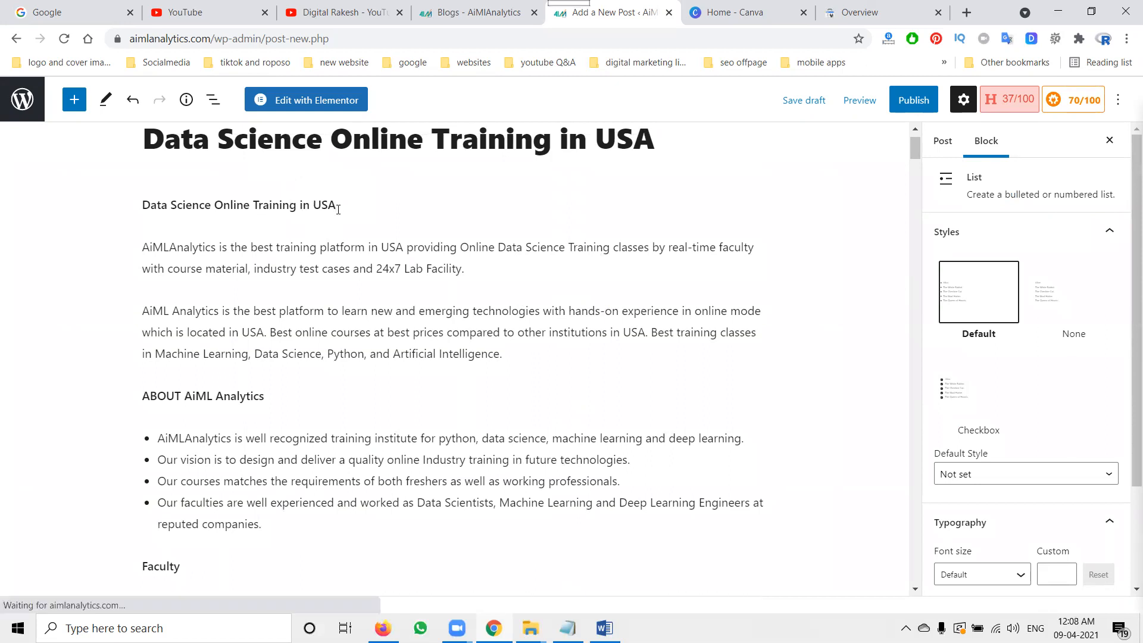
{"action": "triple_click", "coordinate": [338, 204]}
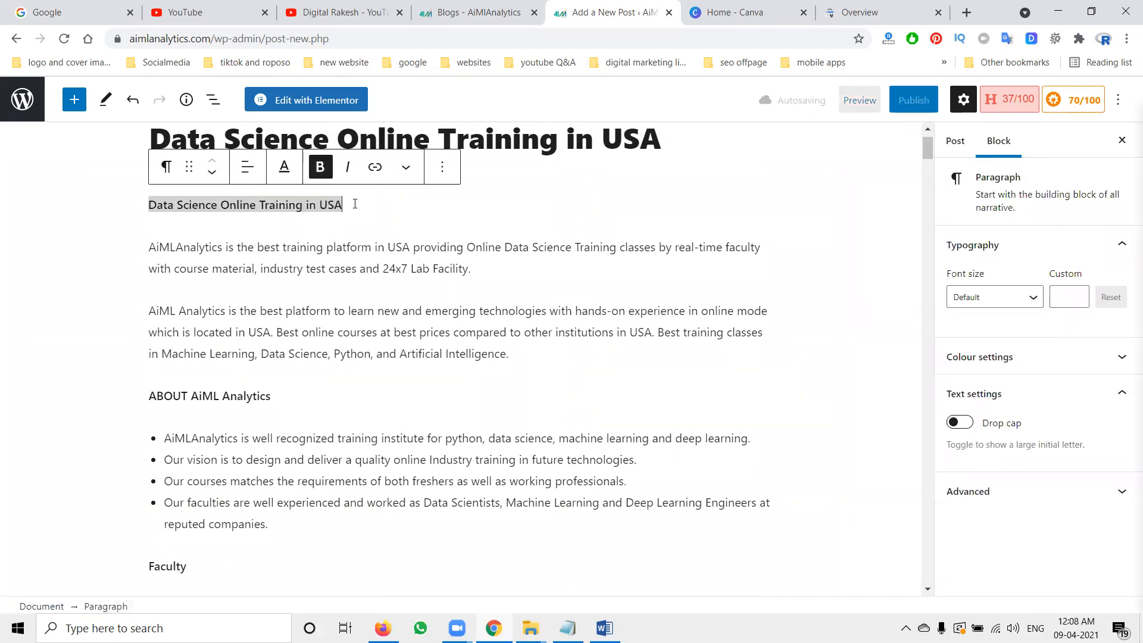
{"action": "left_click", "coordinate": [351, 204]}
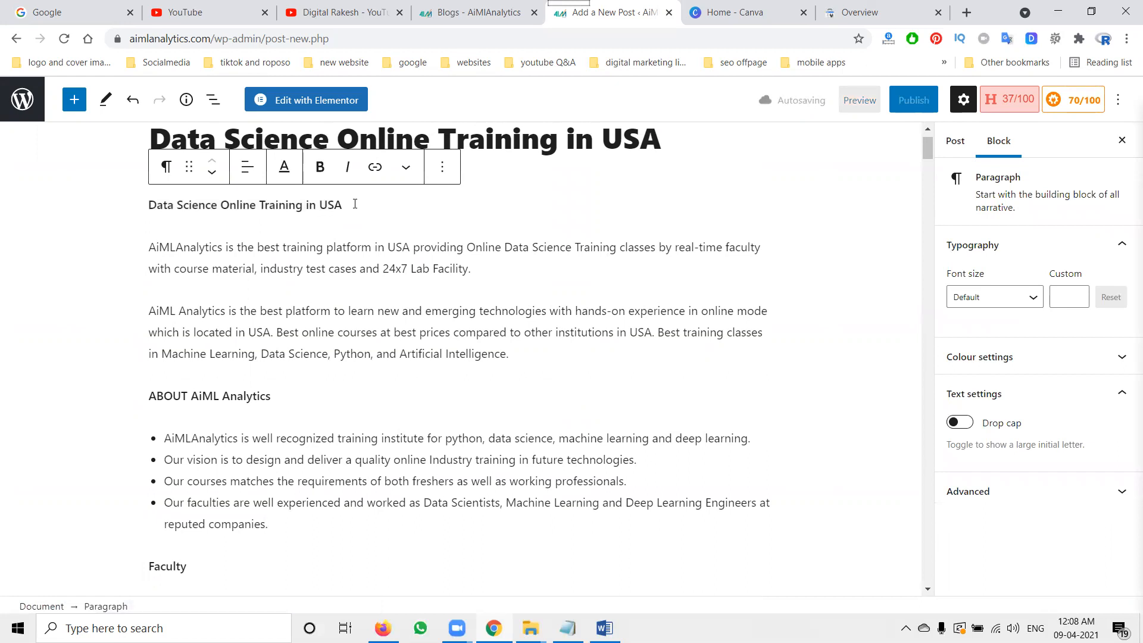
{"action": "key", "text": "Delete"}
{"action": "type", "text": "-"}
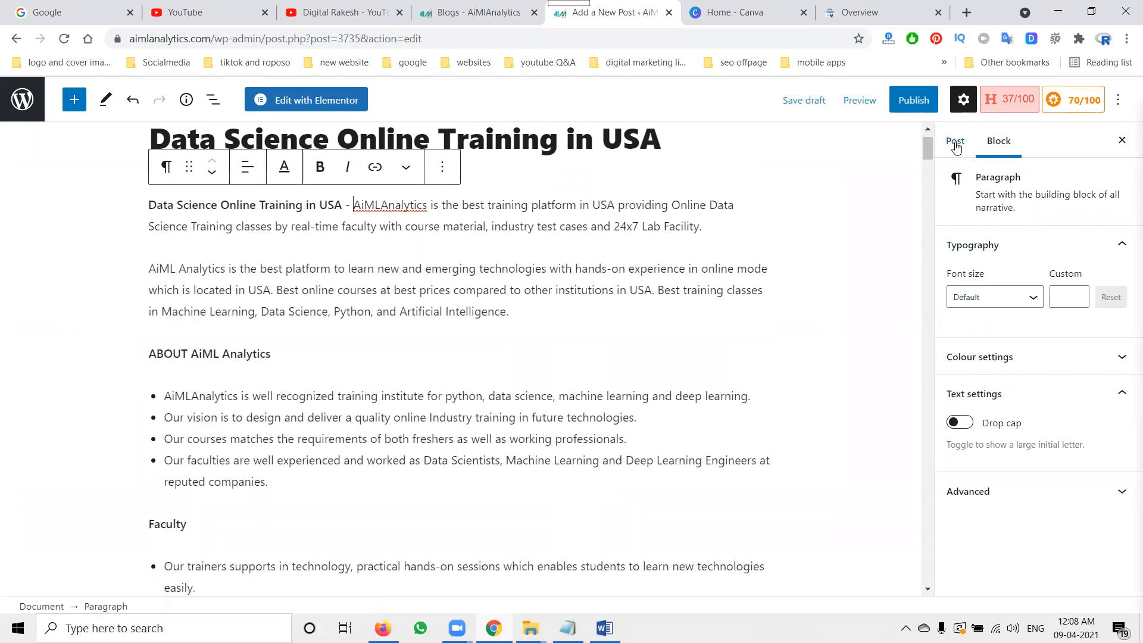
Step: Assign the post to the Blogs category in the post settings
{"action": "left_click", "coordinate": [955, 141]}
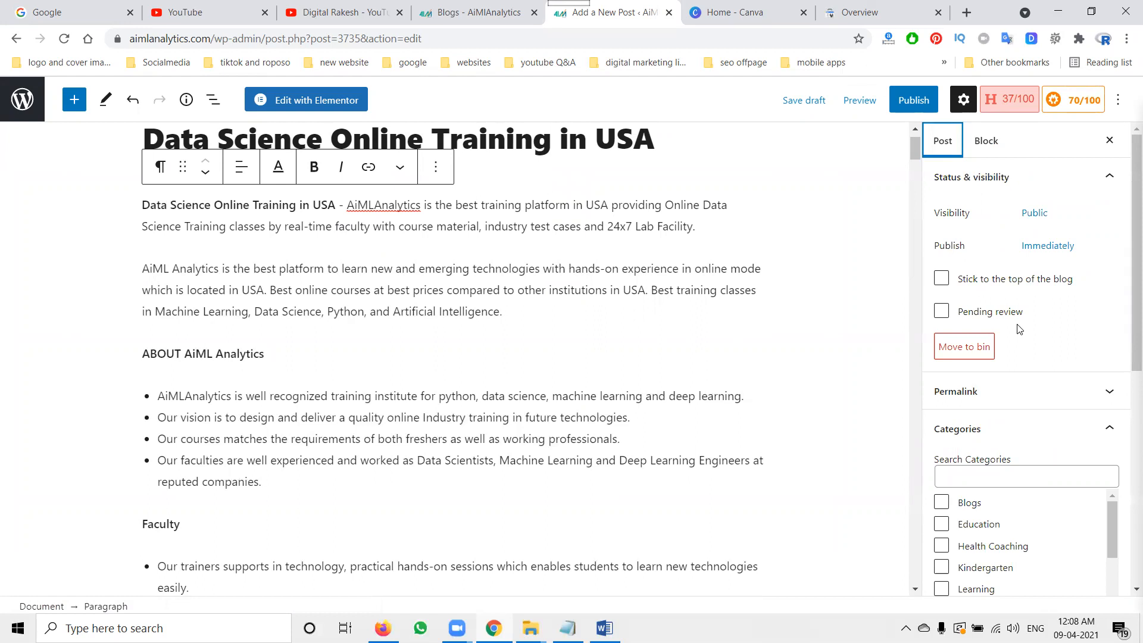
{"action": "scroll", "coordinate": [960, 489], "scroll_direction": "down", "scroll_amount": 3}
{"action": "left_click", "coordinate": [941, 280]}
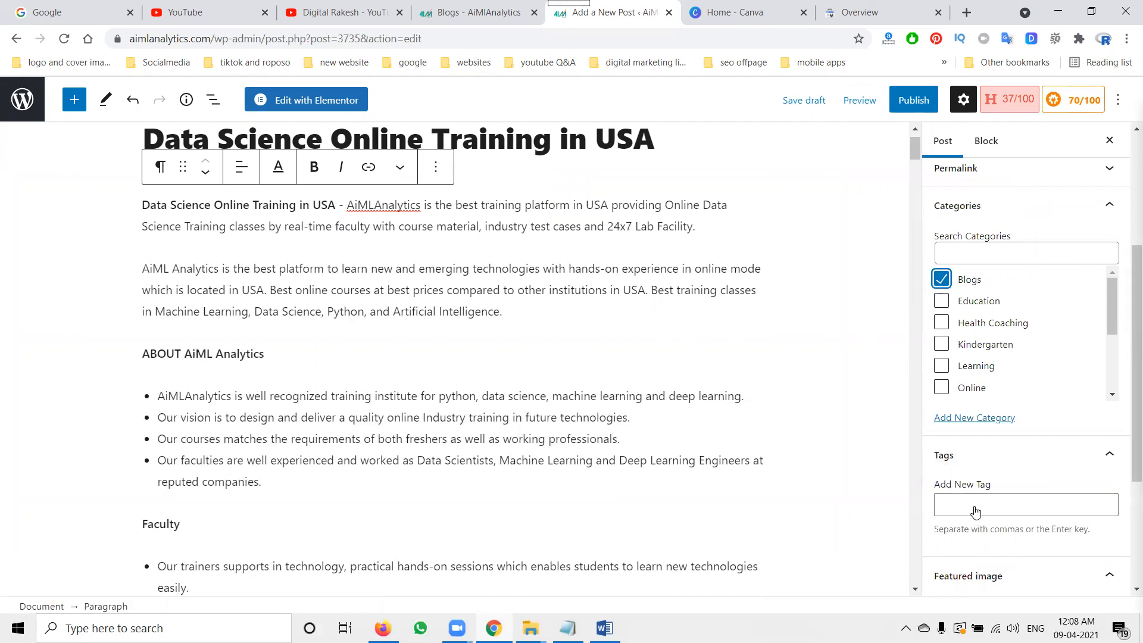
Step: Copy the heading "Data Science Online Training in USA" from the Word document and add it as a tag on the post
{"action": "left_click", "coordinate": [607, 626]}
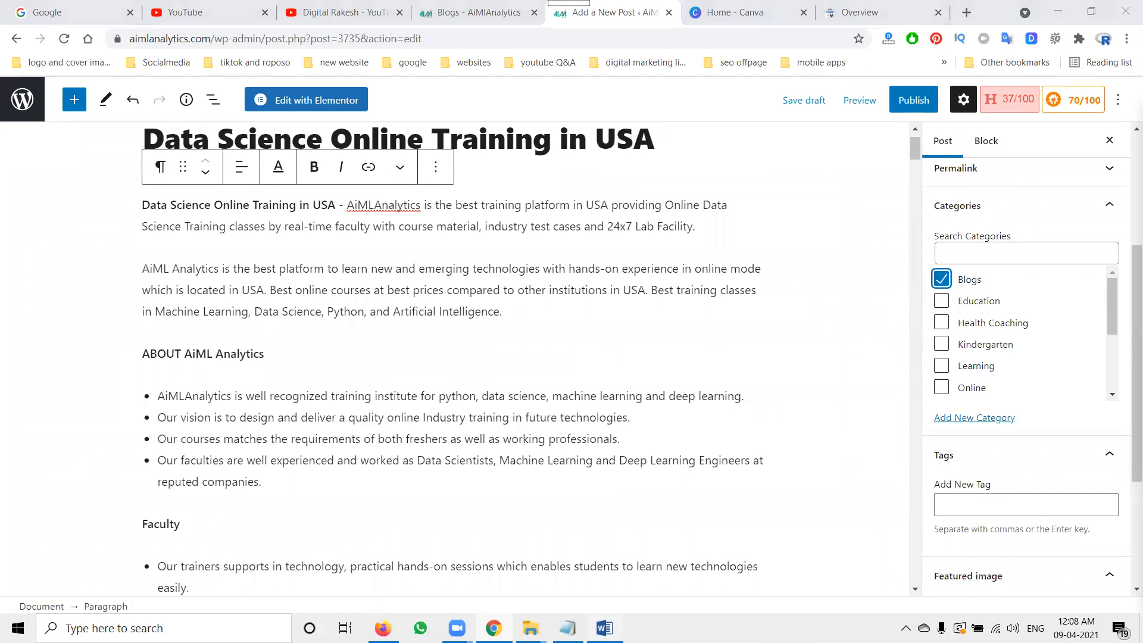
{"action": "left_click", "coordinate": [423, 196]}
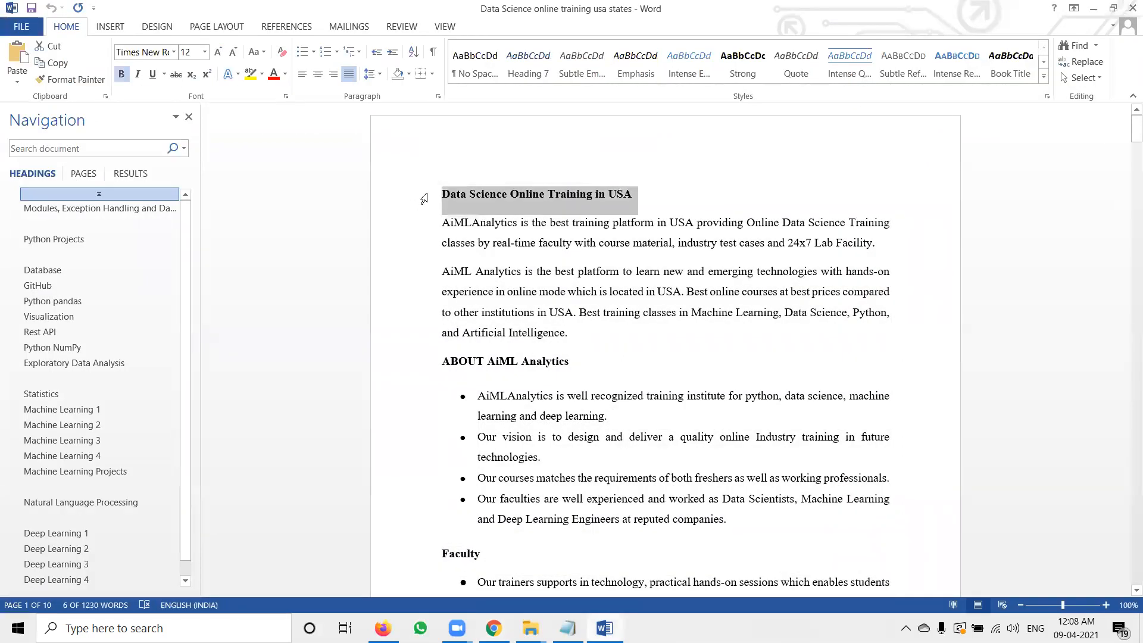
{"action": "key", "text": "ctrl+c"}
{"action": "key", "text": "alt+Tab"}
{"action": "left_click", "coordinate": [989, 504]}
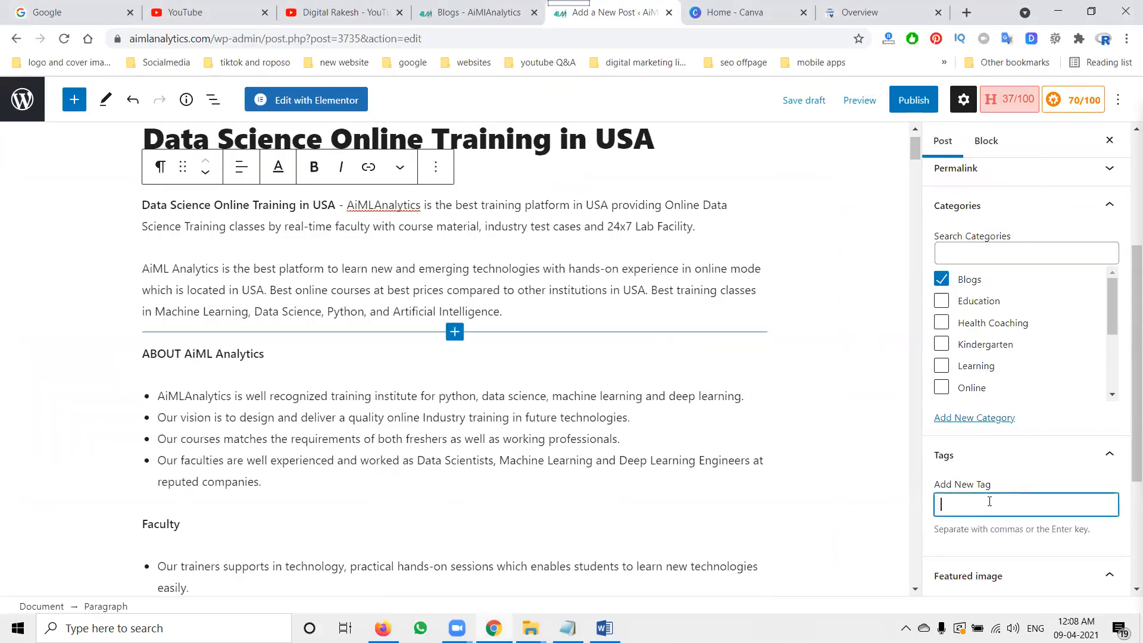
{"action": "key", "text": "ctrl+v"}
{"action": "key", "text": "Return"}
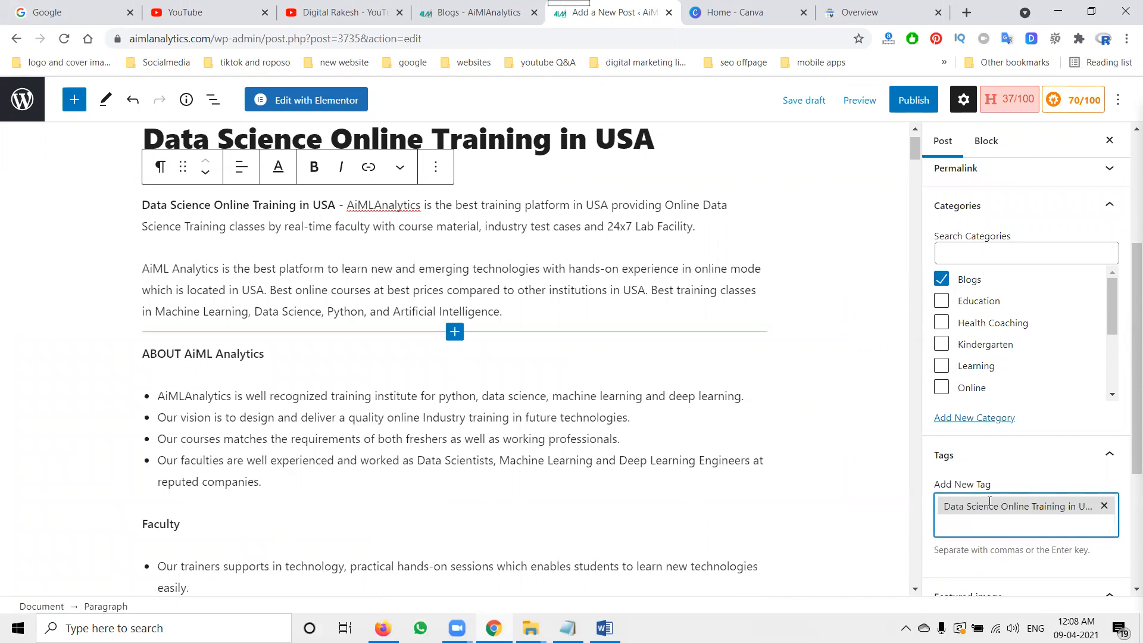
Step: Add a second tag, "Data Science Online Training", by pasting the copied heading and trimming off its ending
{"action": "key", "text": "ctrl+v"}
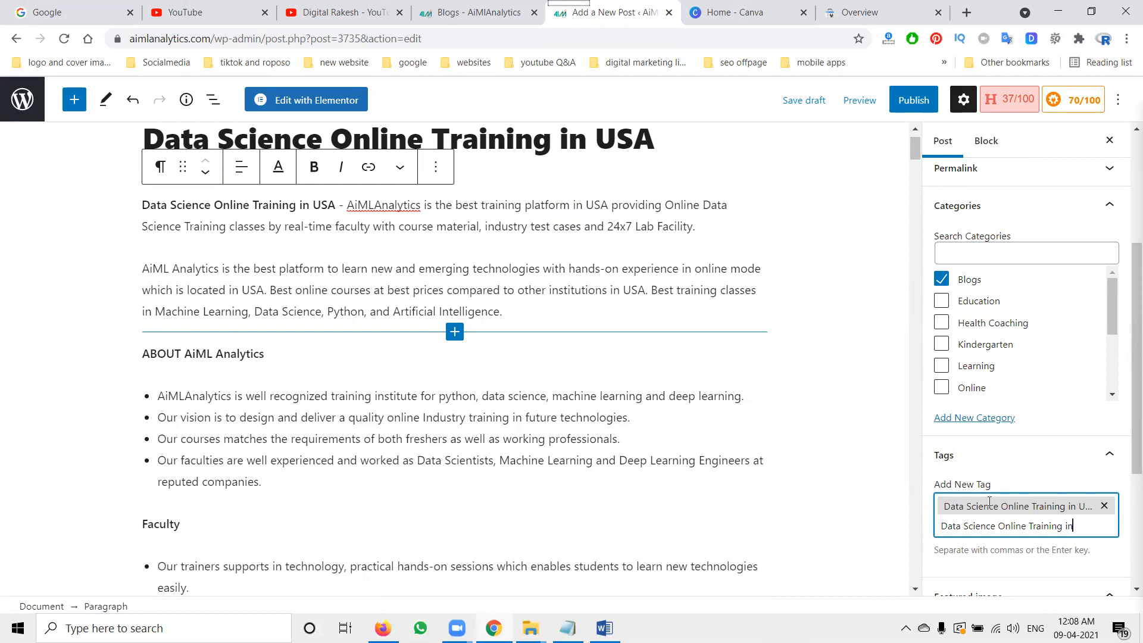
{"action": "key", "text": "BackSpace"}
{"action": "key", "text": "BackSpace"}
{"action": "key", "text": "BackSpace"}
{"action": "key", "text": "BackSpace"}
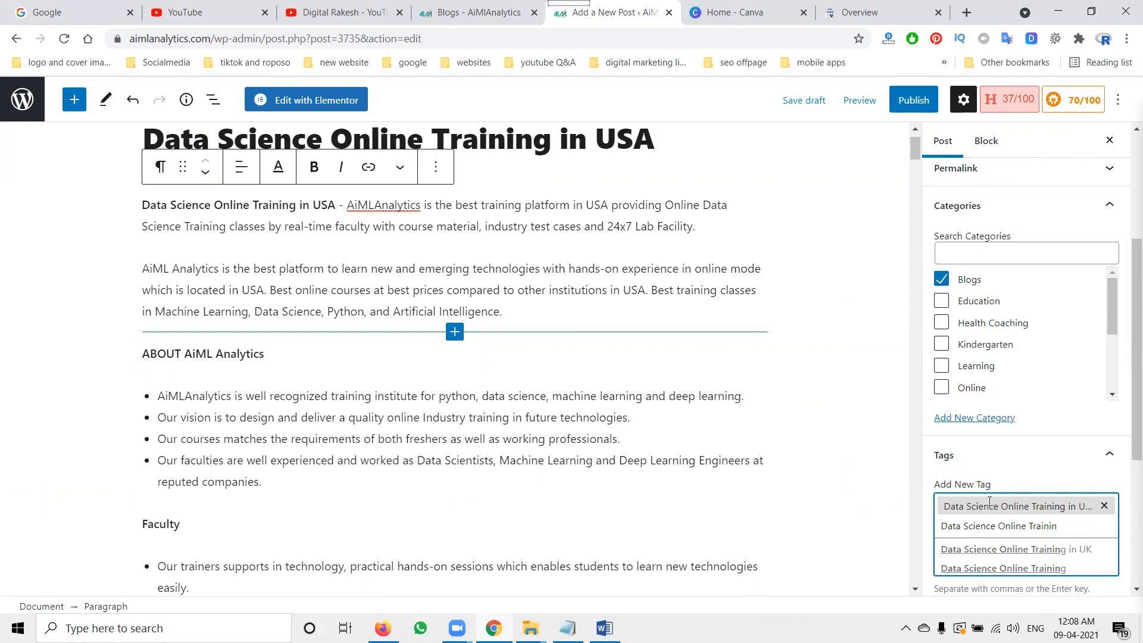
{"action": "type", "text": "g"}
{"action": "key", "text": "Return"}
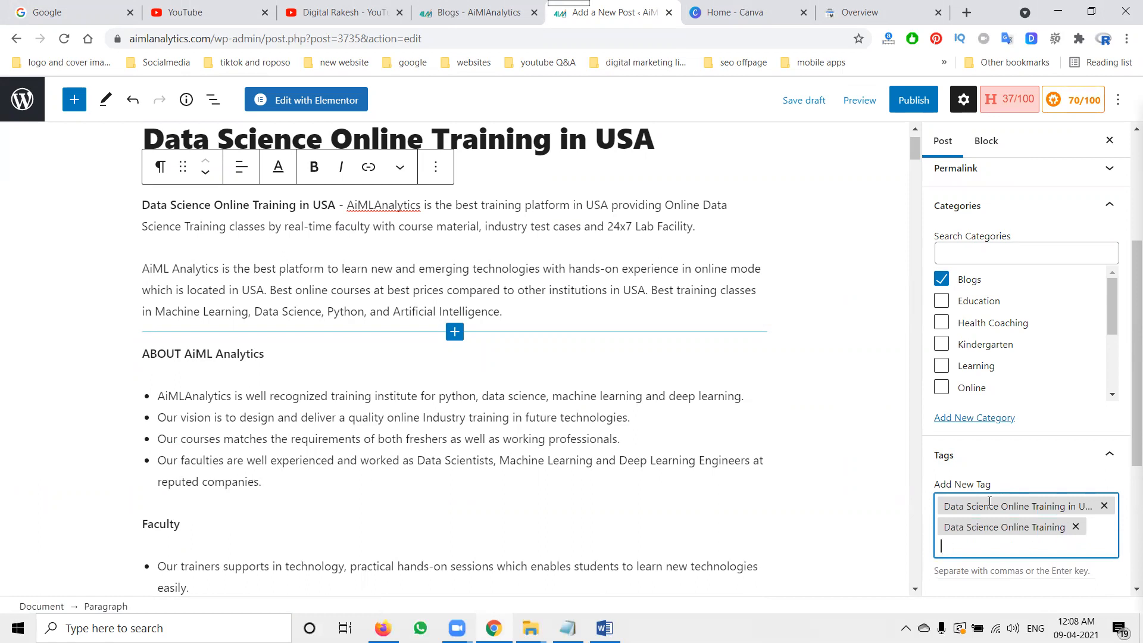
Step: Upload the image "Data Science Online Training in USA" from the syllabus folder of the aimlanalytics satya project for the featured image
{"action": "scroll", "coordinate": [1070, 540], "scroll_direction": "down", "scroll_amount": 4}
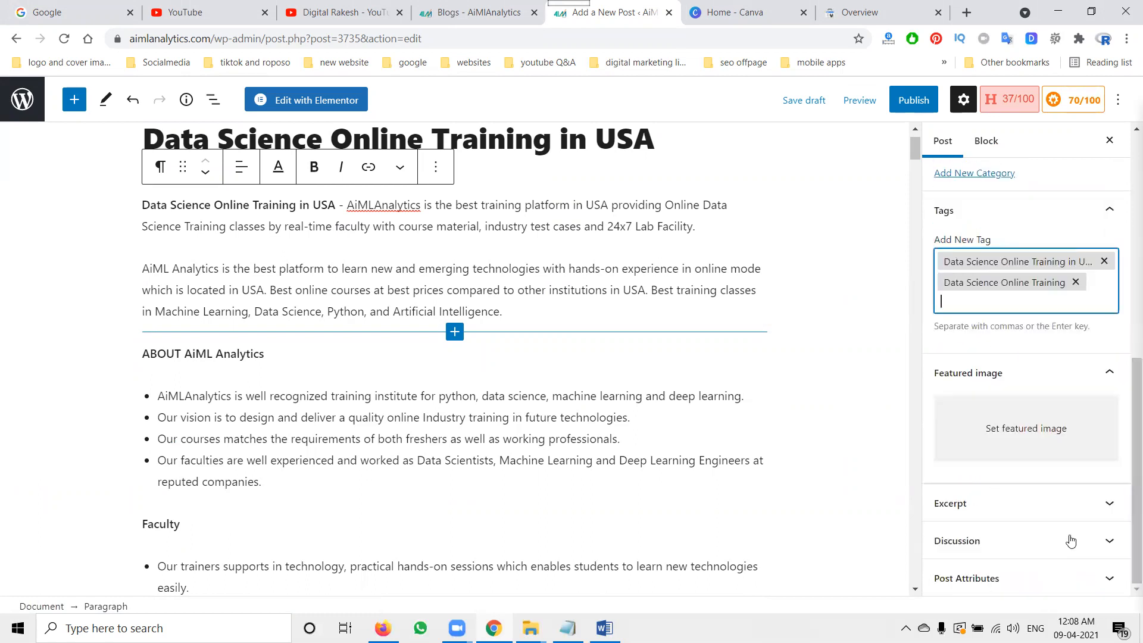
{"action": "left_click", "coordinate": [984, 439]}
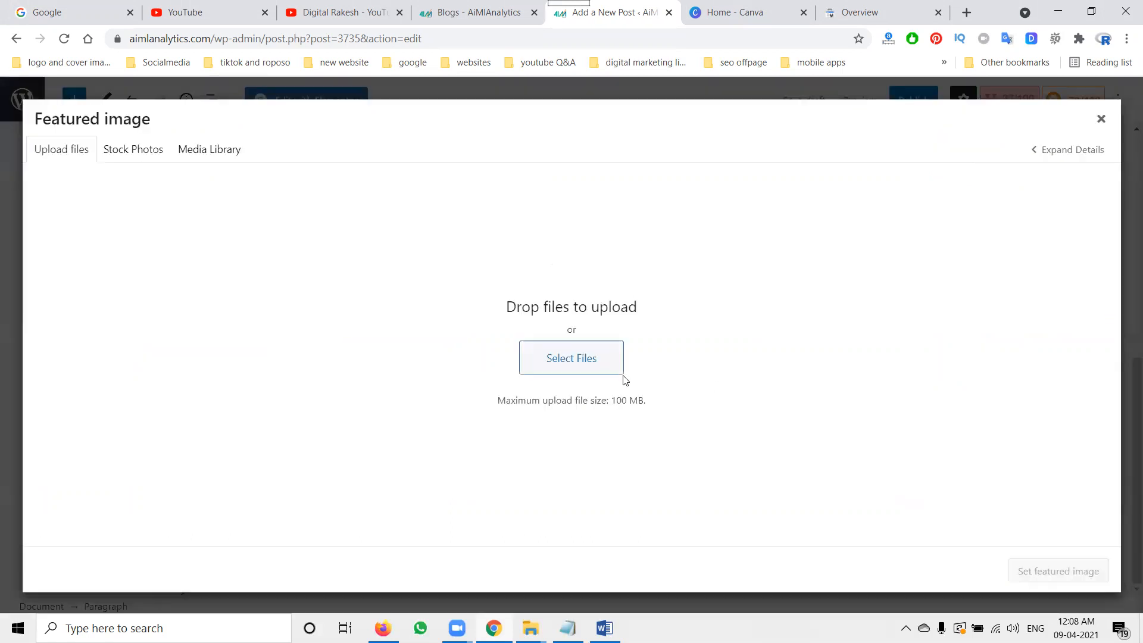
{"action": "left_click", "coordinate": [563, 359]}
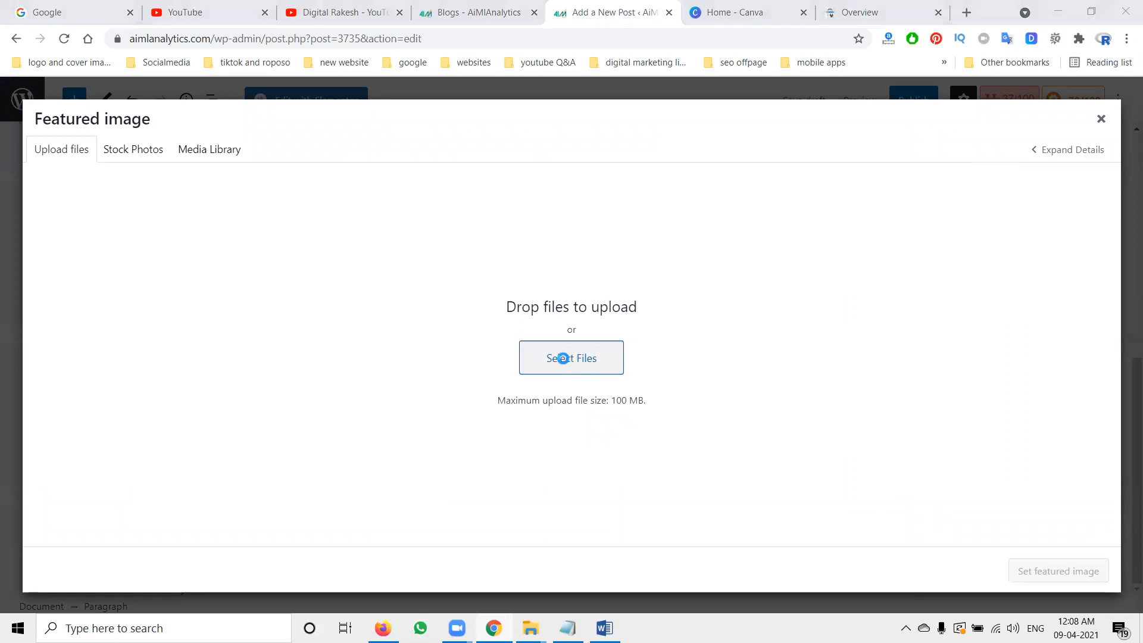
{"action": "left_click", "coordinate": [563, 358]}
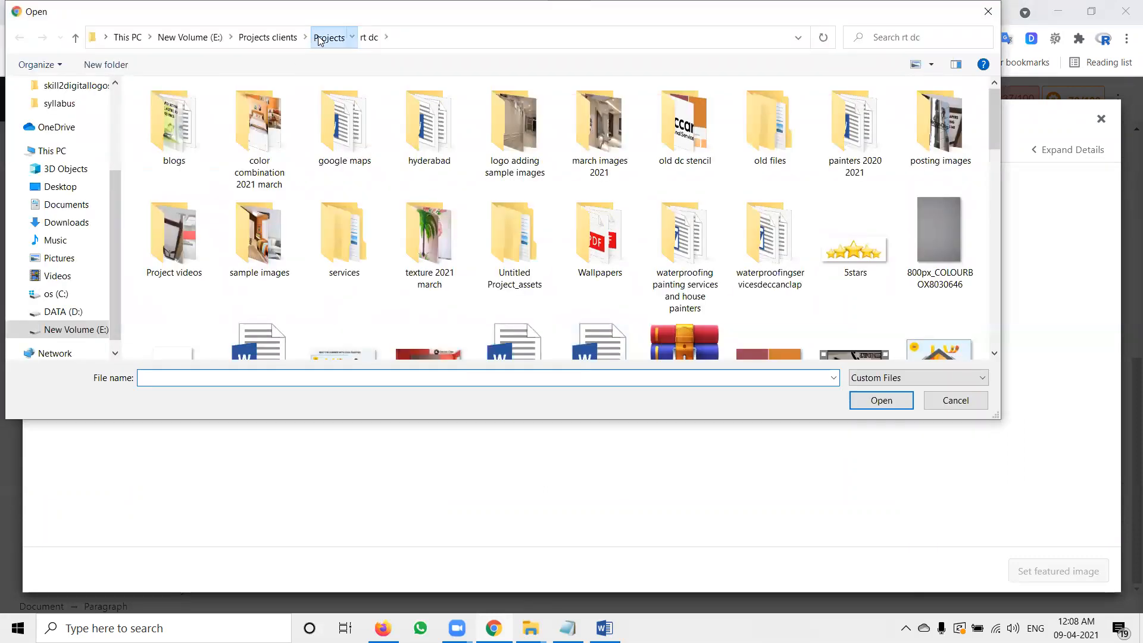
{"action": "left_click", "coordinate": [319, 40]}
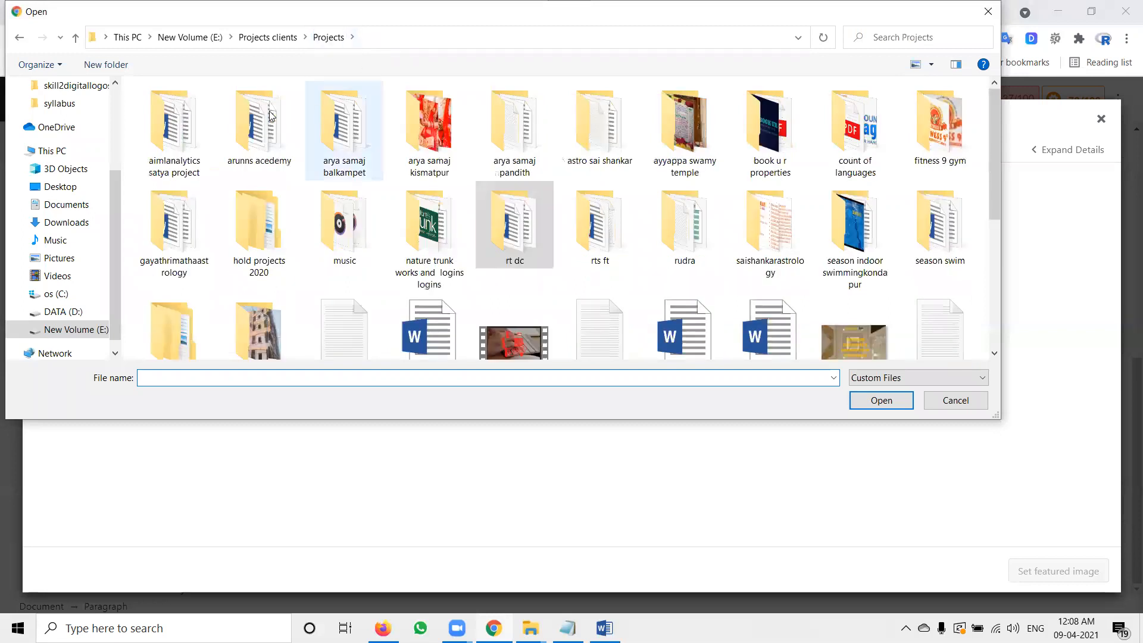
{"action": "double_click", "coordinate": [190, 124]}
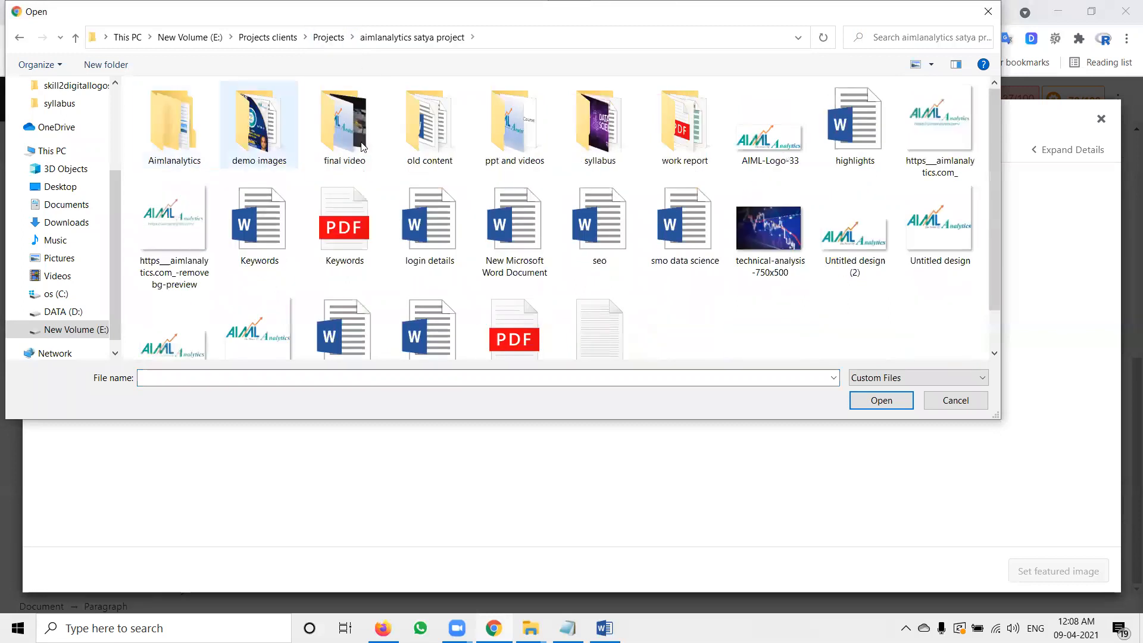
{"action": "double_click", "coordinate": [600, 143]}
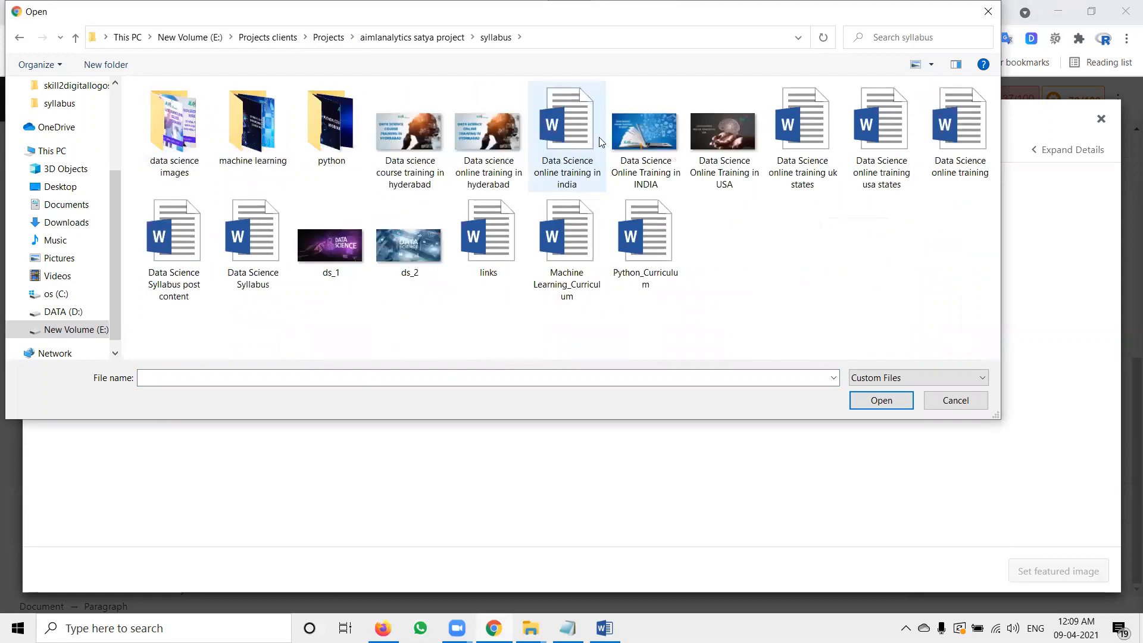
{"action": "double_click", "coordinate": [724, 143]}
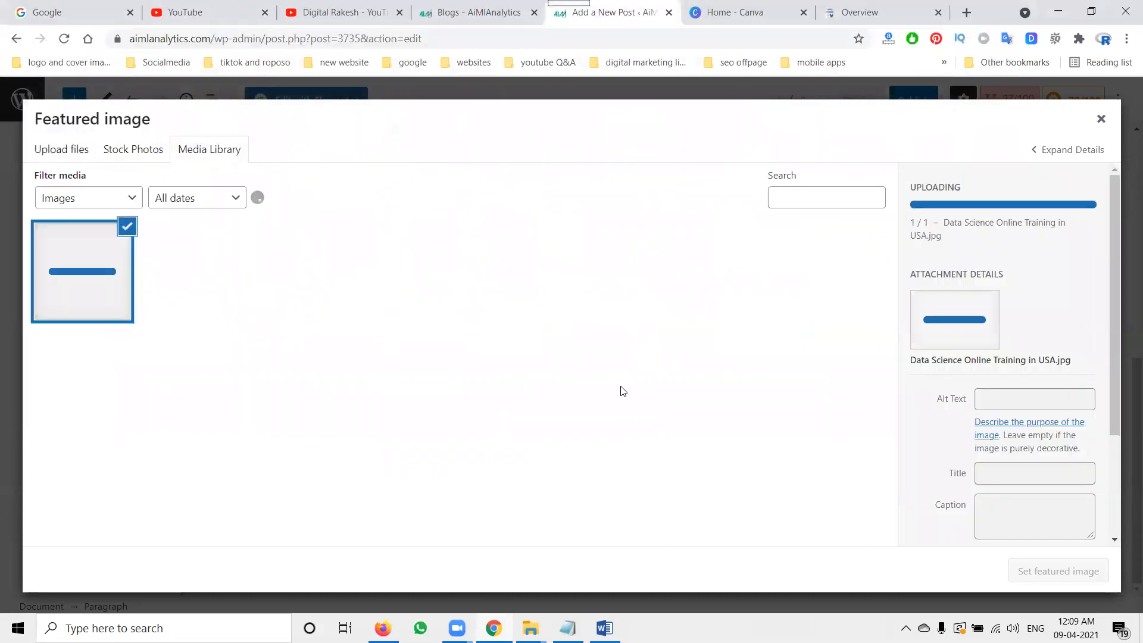
Step: Give the uploaded image the alt text "Data Science Online Training in USA" and set it as the featured image
{"action": "left_click", "coordinate": [605, 628]}
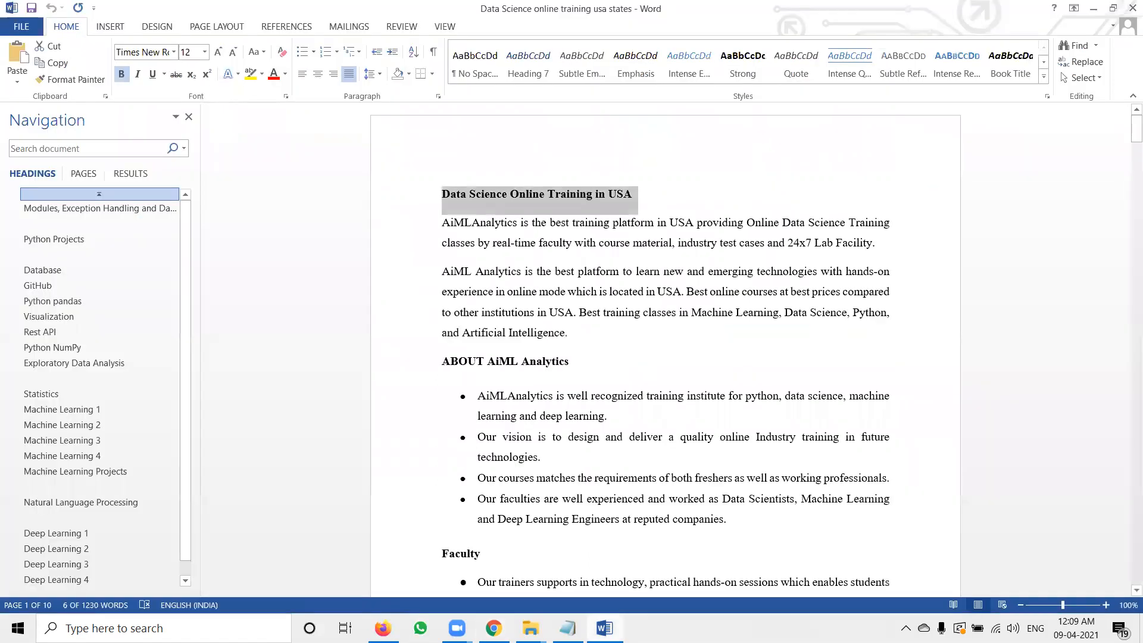
{"action": "left_click", "coordinate": [605, 628]}
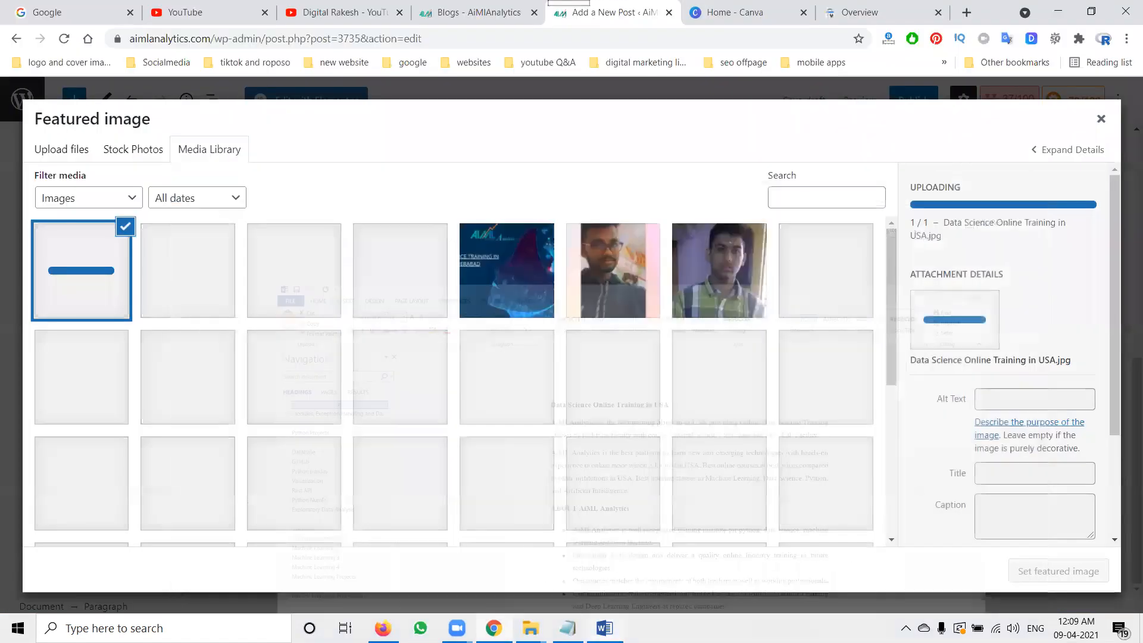
{"action": "left_click", "coordinate": [998, 404]}
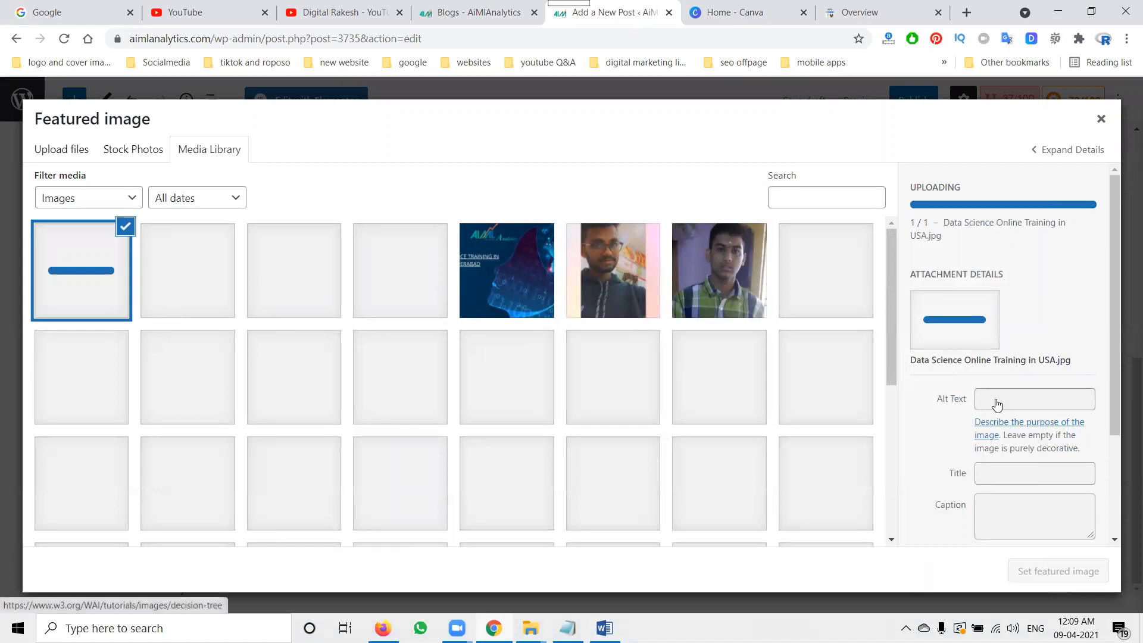
{"action": "left_click", "coordinate": [996, 370]}
{"action": "type", "text": "Data Science Online Training in USA"}
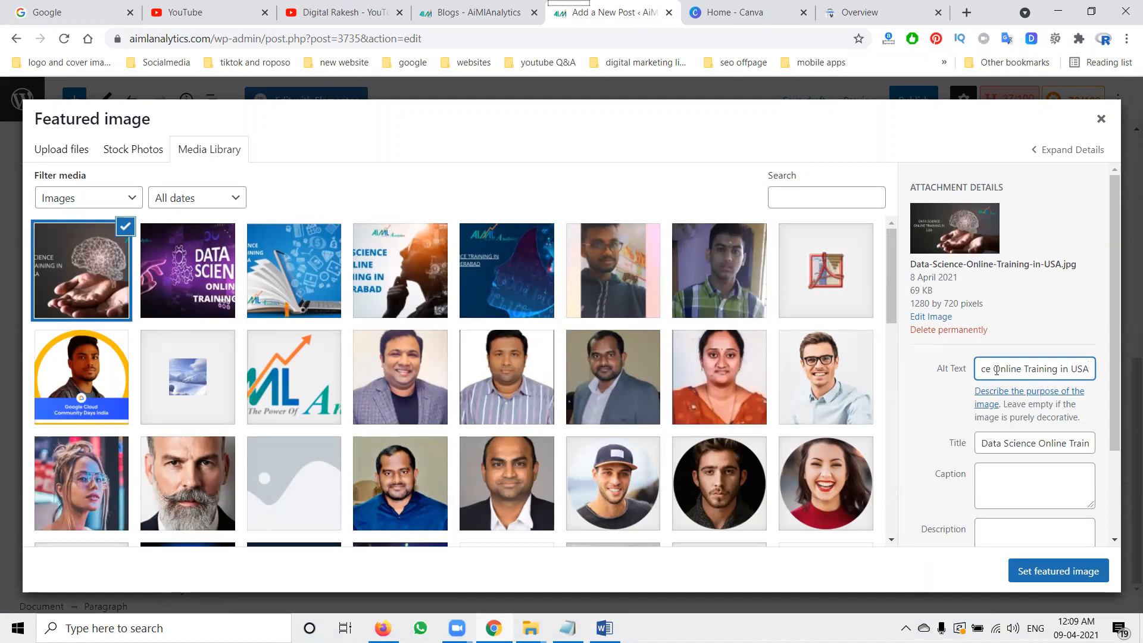
{"action": "left_click", "coordinate": [1060, 581]}
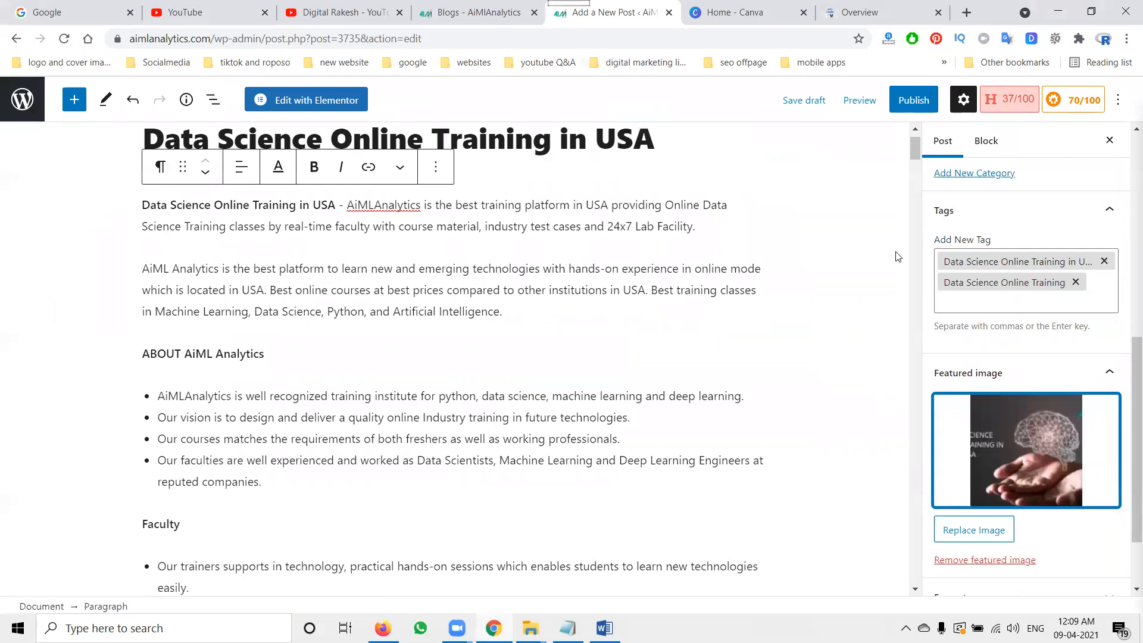
Step: Publish the post and refresh the site's Blogs page to check its listing
{"action": "left_click", "coordinate": [908, 101]}
{"action": "left_click", "coordinate": [976, 98]}
{"action": "left_click", "coordinate": [443, 13]}
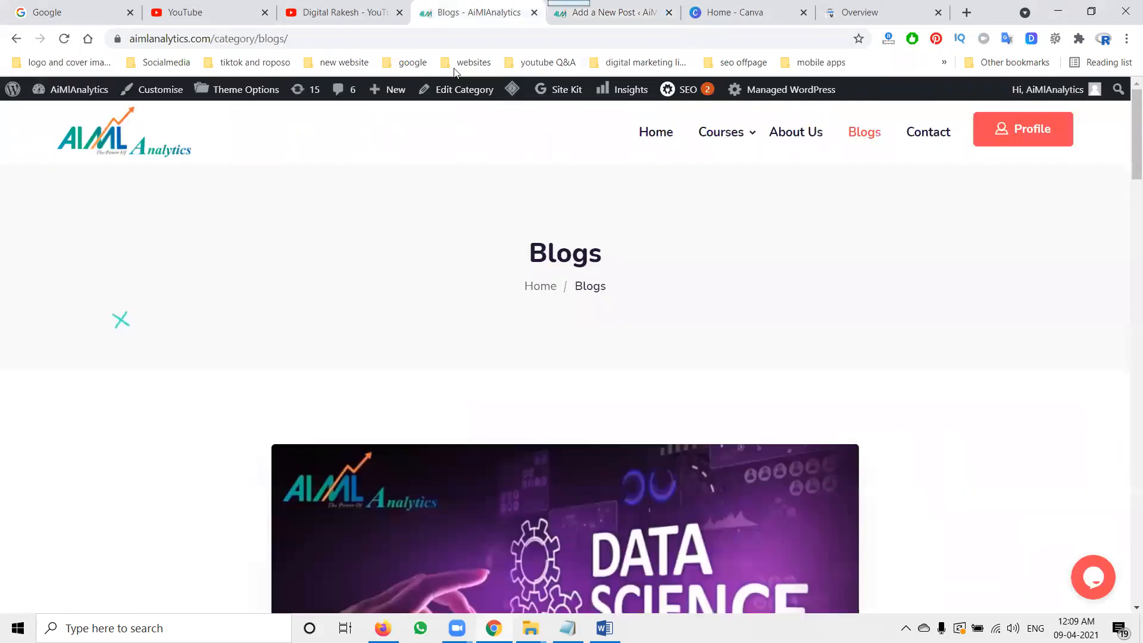
{"action": "scroll", "coordinate": [579, 340], "scroll_direction": "down", "scroll_amount": 3}
{"action": "scroll", "coordinate": [578, 341], "scroll_direction": "down", "scroll_amount": 2}
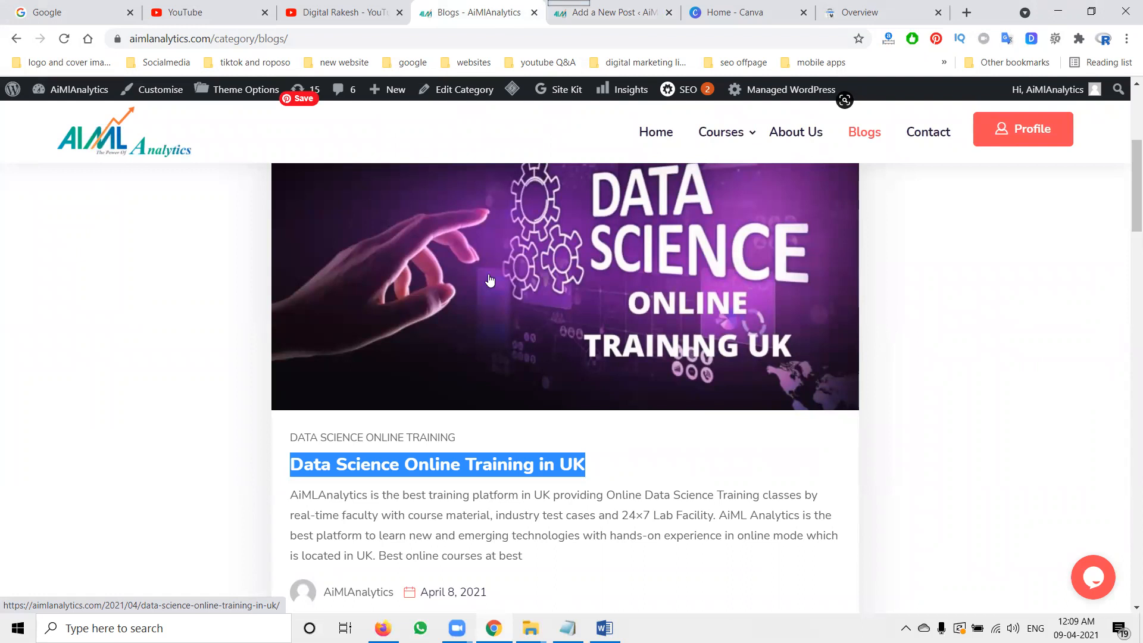
{"action": "left_click", "coordinate": [65, 39]}
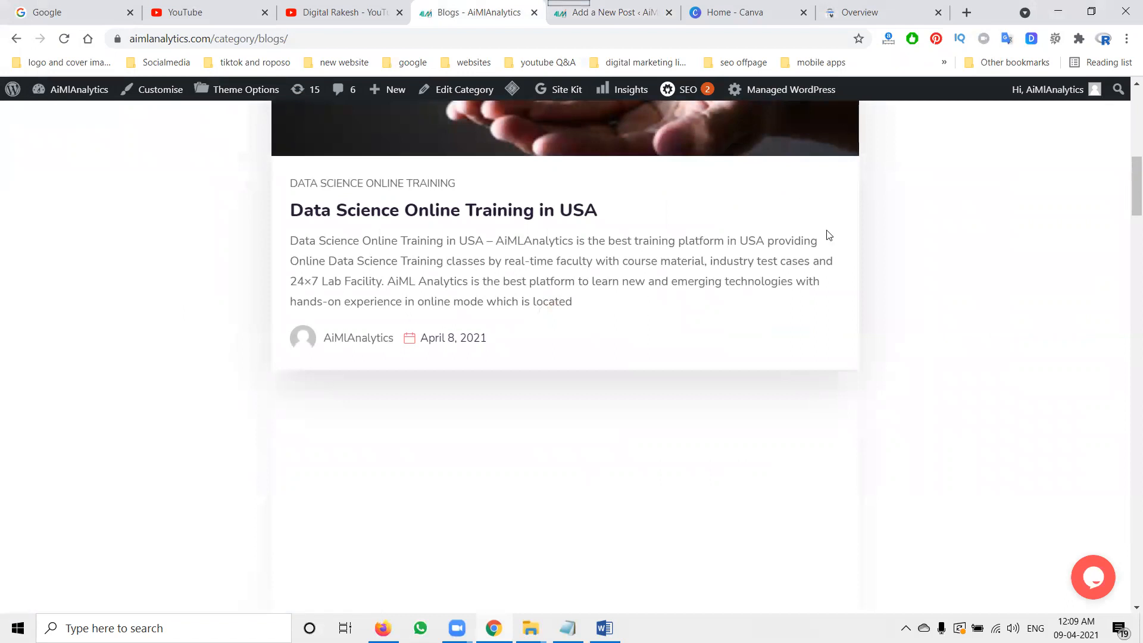
{"action": "scroll", "coordinate": [827, 235], "scroll_direction": "up", "scroll_amount": 3}
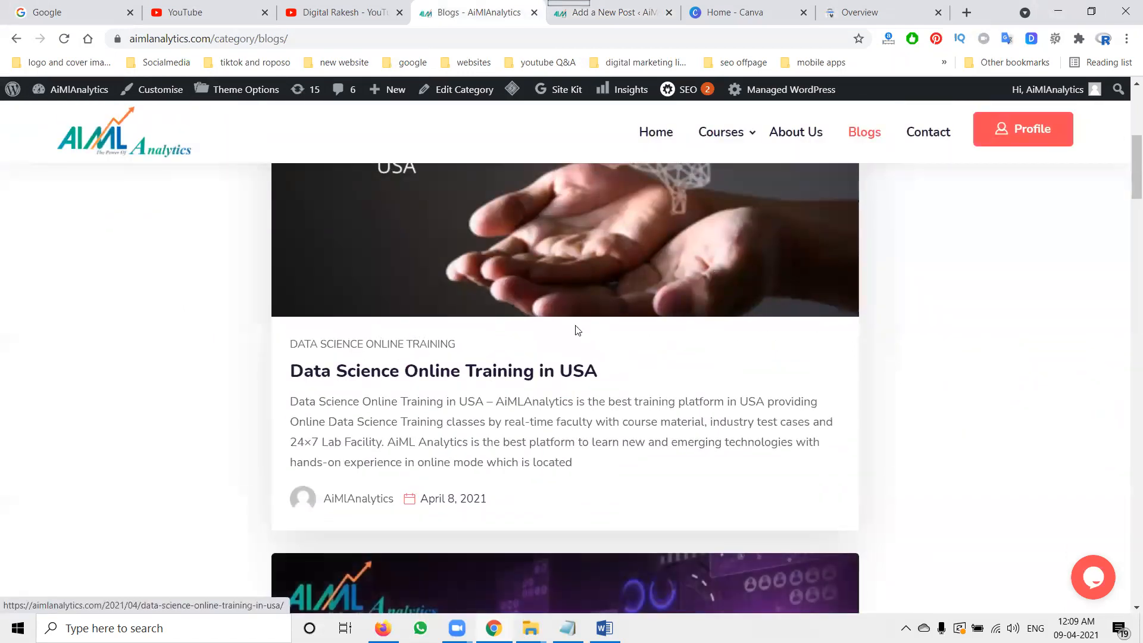
Step: Open the published post "Data Science Online Training in USA" from the Blogs page and examine the slug in its URL
{"action": "left_click", "coordinate": [533, 375]}
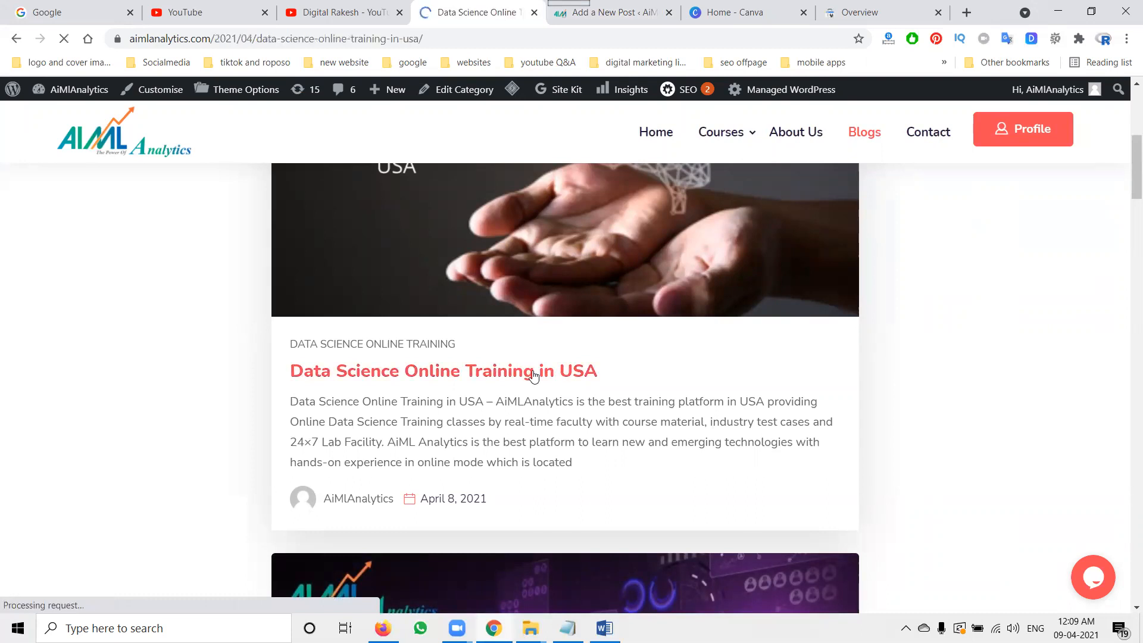
{"action": "left_click", "coordinate": [296, 46]}
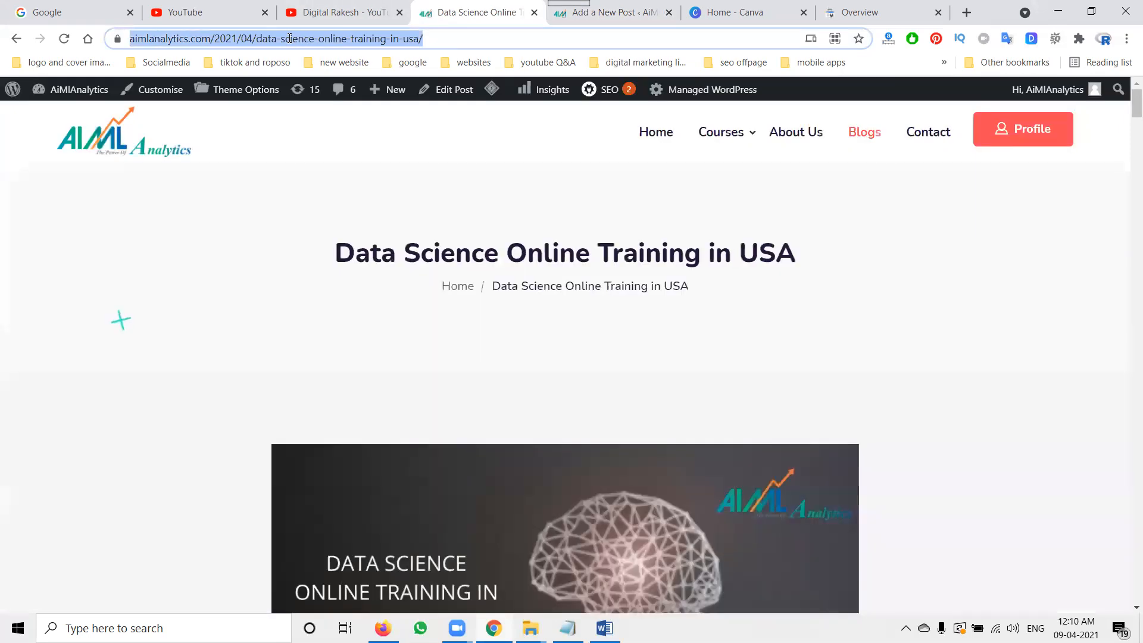
{"action": "left_click", "coordinate": [289, 38]}
{"action": "left_click_drag", "start_coordinate": [289, 38], "coordinate": [453, 43]}
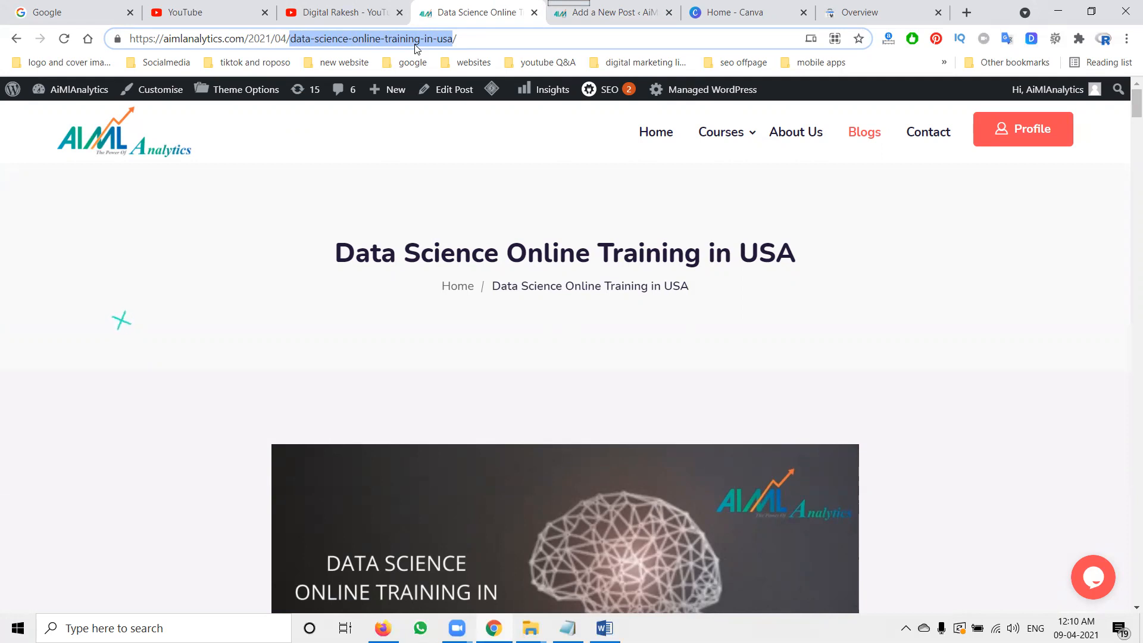
Step: Remove the Post Title and Separator variables from the SEO post title in the post editor, keeping only Site Title
{"action": "left_click", "coordinate": [613, 12]}
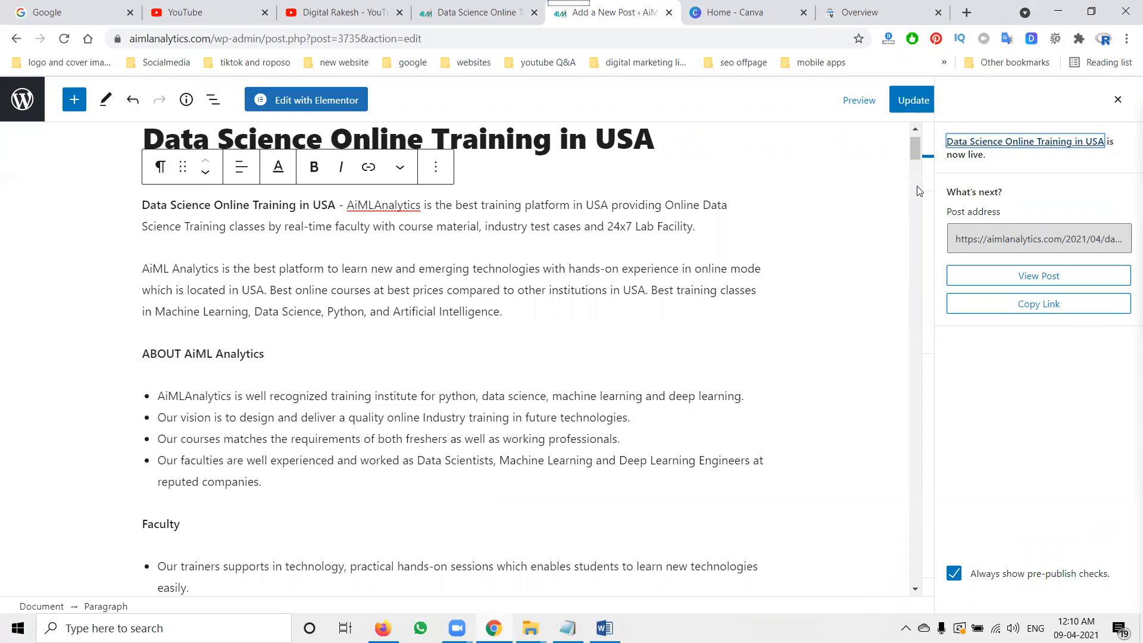
{"action": "scroll", "coordinate": [917, 153], "scroll_direction": "down", "scroll_amount": 1}
{"action": "scroll", "coordinate": [910, 261], "scroll_direction": "down", "scroll_amount": 16}
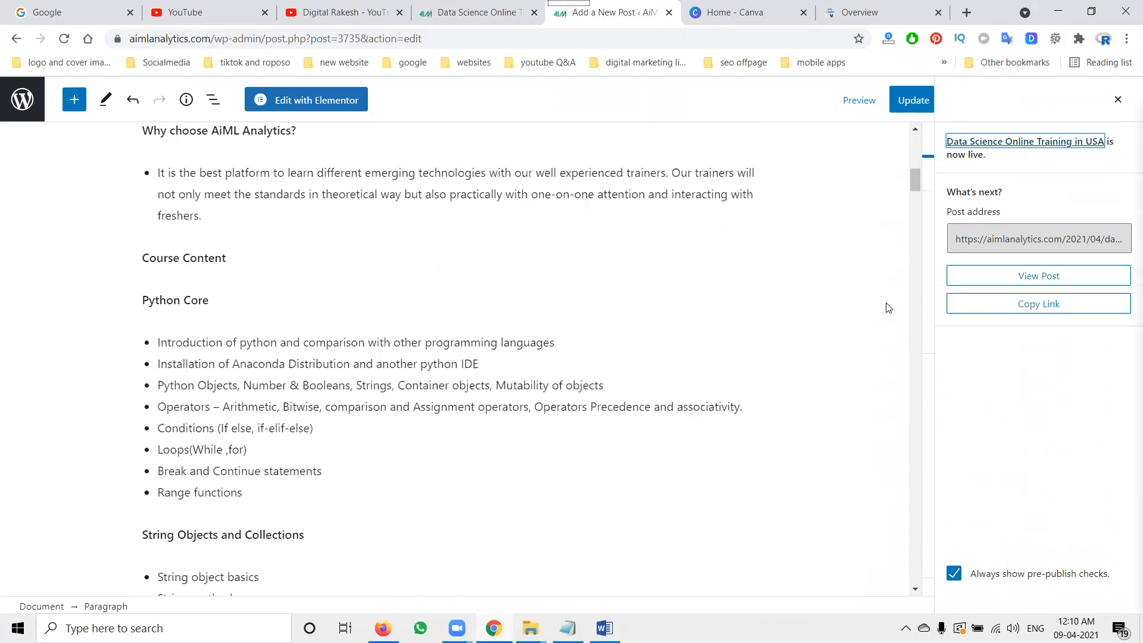
{"action": "scroll", "coordinate": [888, 308], "scroll_direction": "down", "scroll_amount": 20}
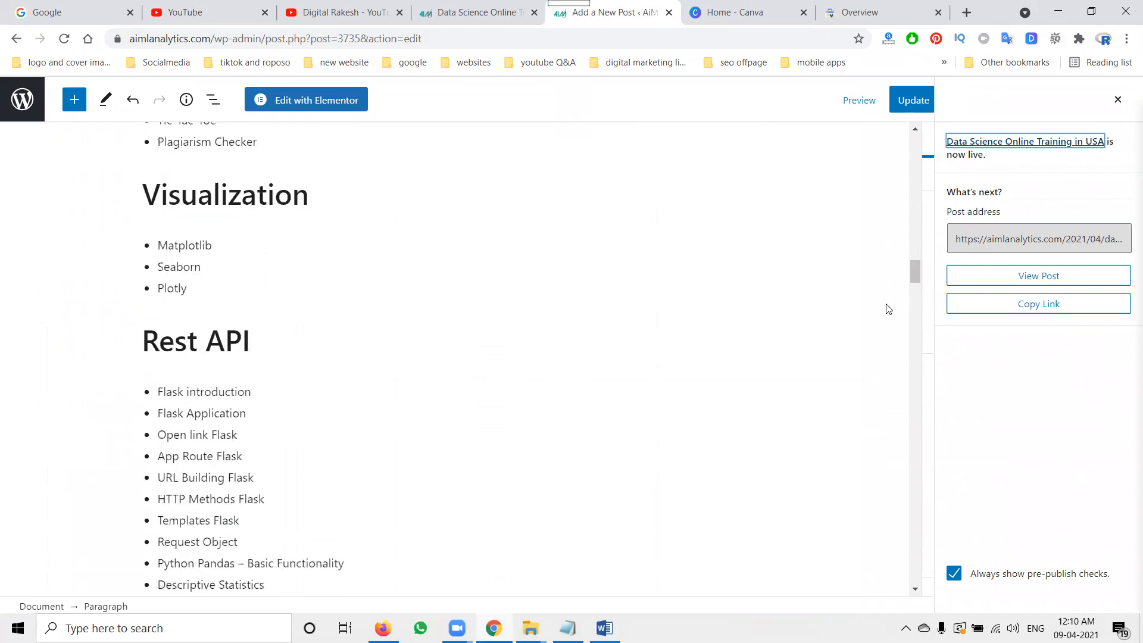
{"action": "left_click_drag", "start_coordinate": [908, 292], "coordinate": [905, 551]}
{"action": "scroll", "coordinate": [748, 484], "scroll_direction": "up", "scroll_amount": 3}
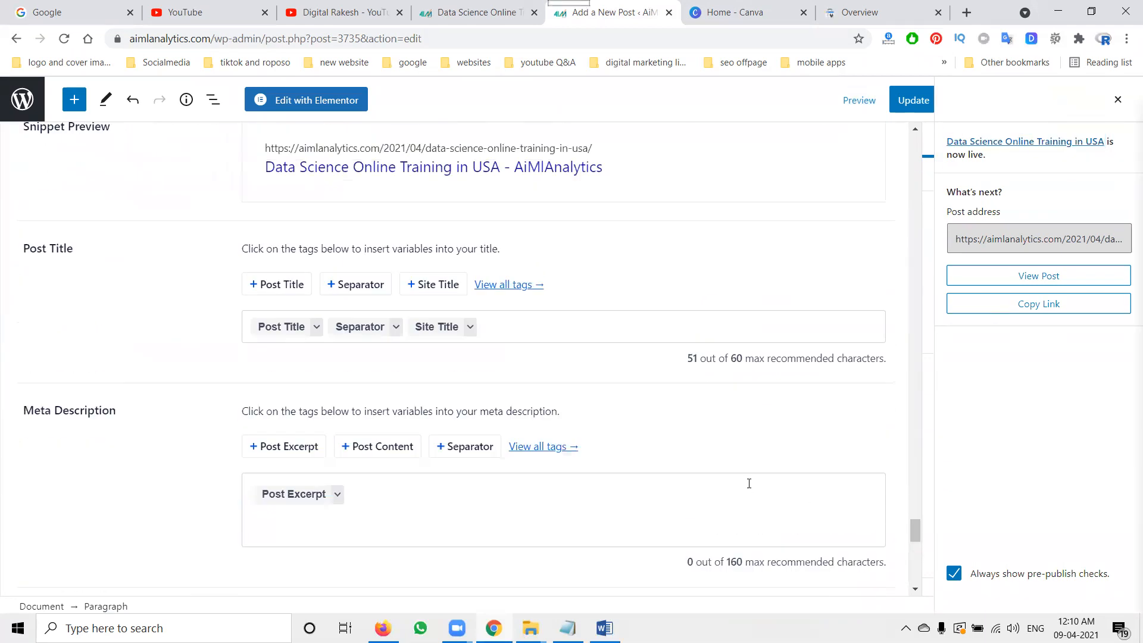
{"action": "left_click", "coordinate": [532, 328]}
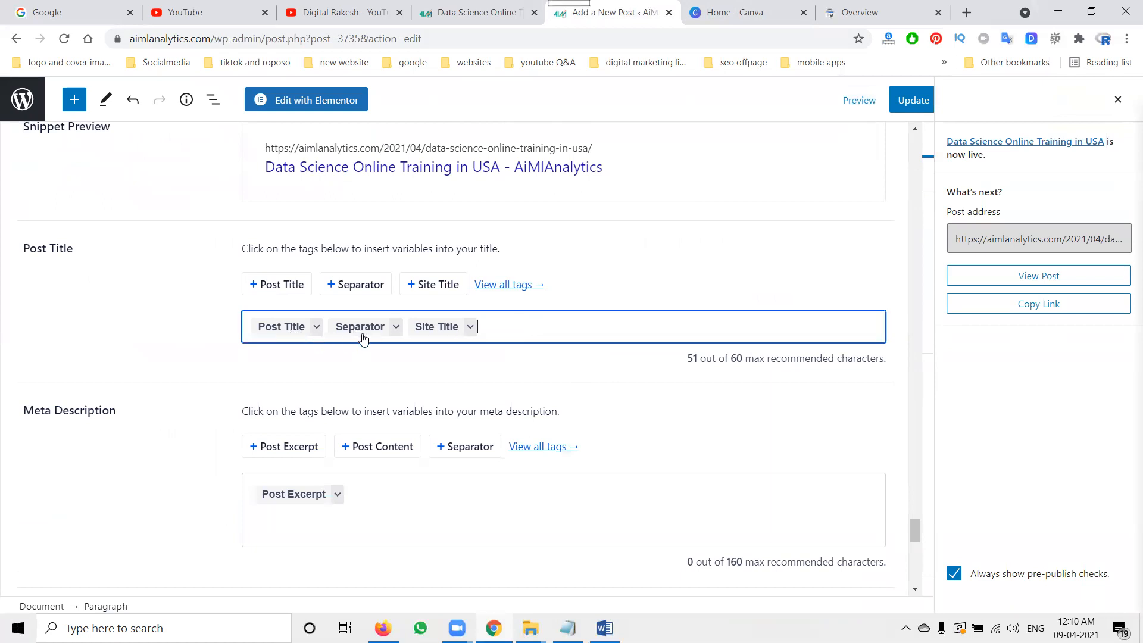
{"action": "key", "text": "Left"}
{"action": "key", "text": "BackSpace"}
{"action": "key", "text": "BackSpace"}
{"action": "key", "text": "BackSpace"}
{"action": "key", "text": "BackSpace"}
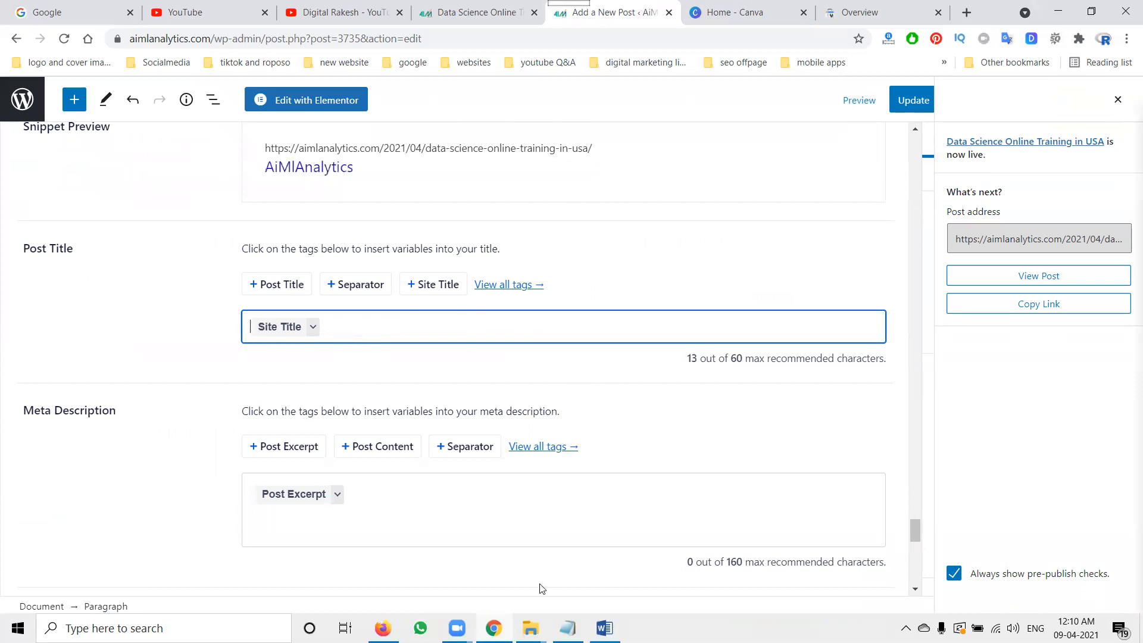
Step: Enter "Data Science Online Training in USA - Data Science Online Training in USA" before Site Title in the SEO post title, using the Word document's heading
{"action": "left_click", "coordinate": [604, 628]}
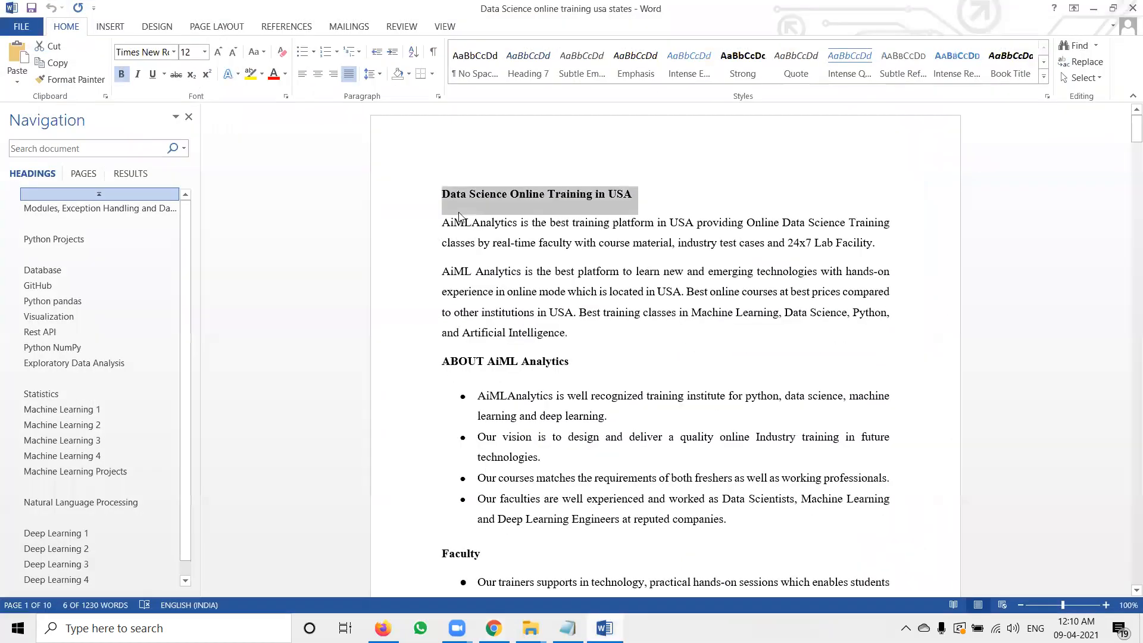
{"action": "key", "text": "alt+Tab"}
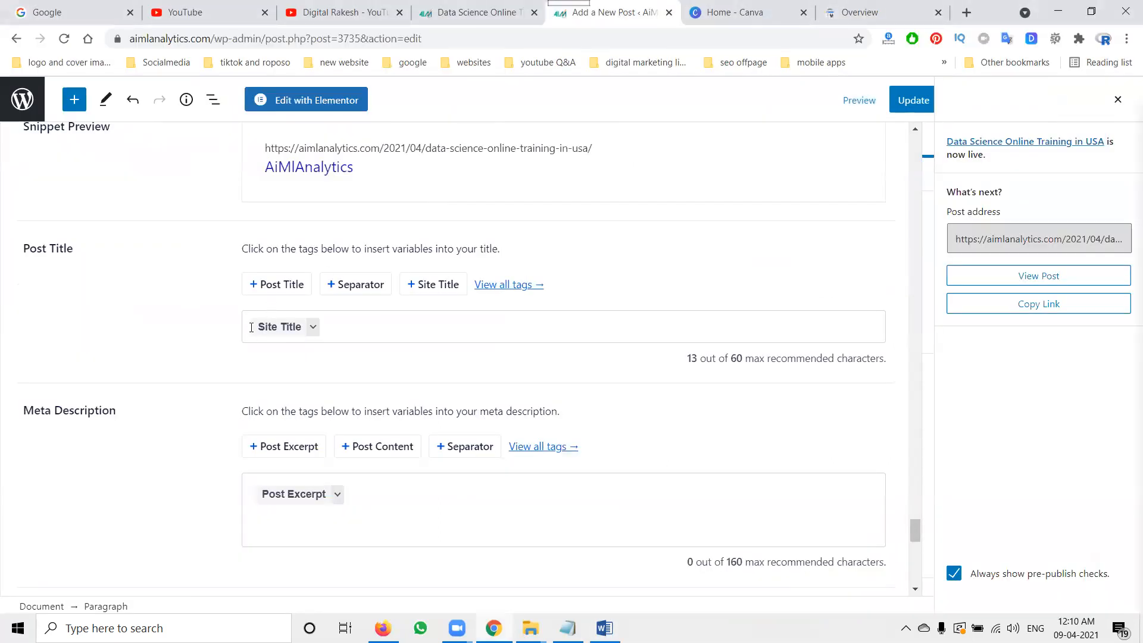
{"action": "left_click", "coordinate": [251, 326]}
{"action": "type", "text": "Data Science Online Training in USA"}
{"action": "type", "text": "-"}
{"action": "type", "text": "Data Science Online Training in USA"}
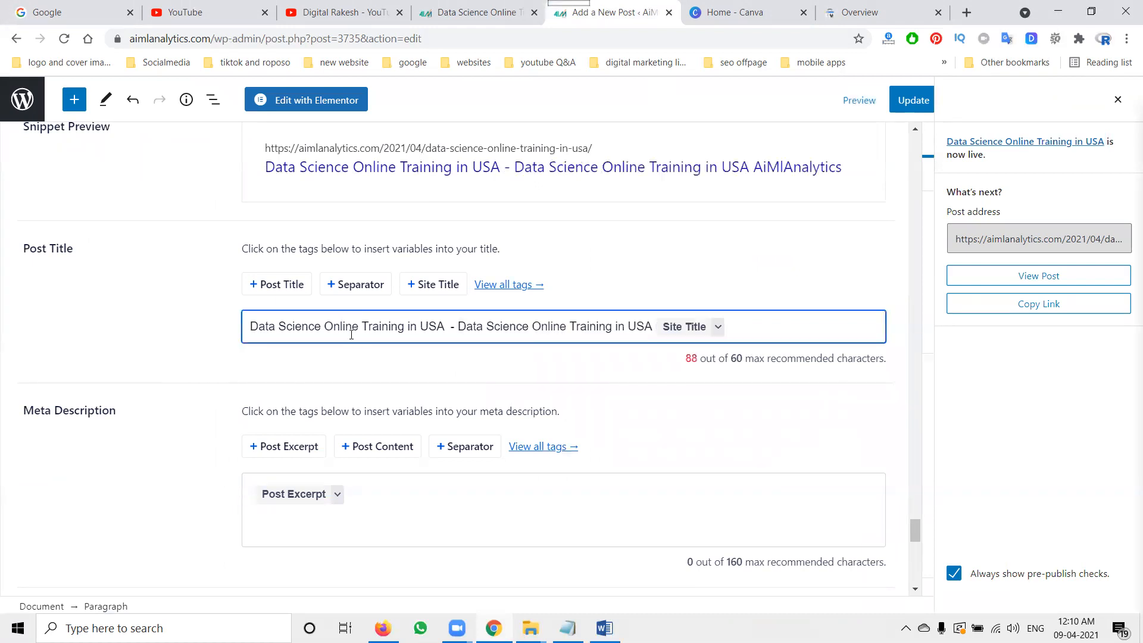
Step: Shorten the second phrase of the SEO post title to "Data Science course USA"
{"action": "double_click", "coordinate": [548, 326]}
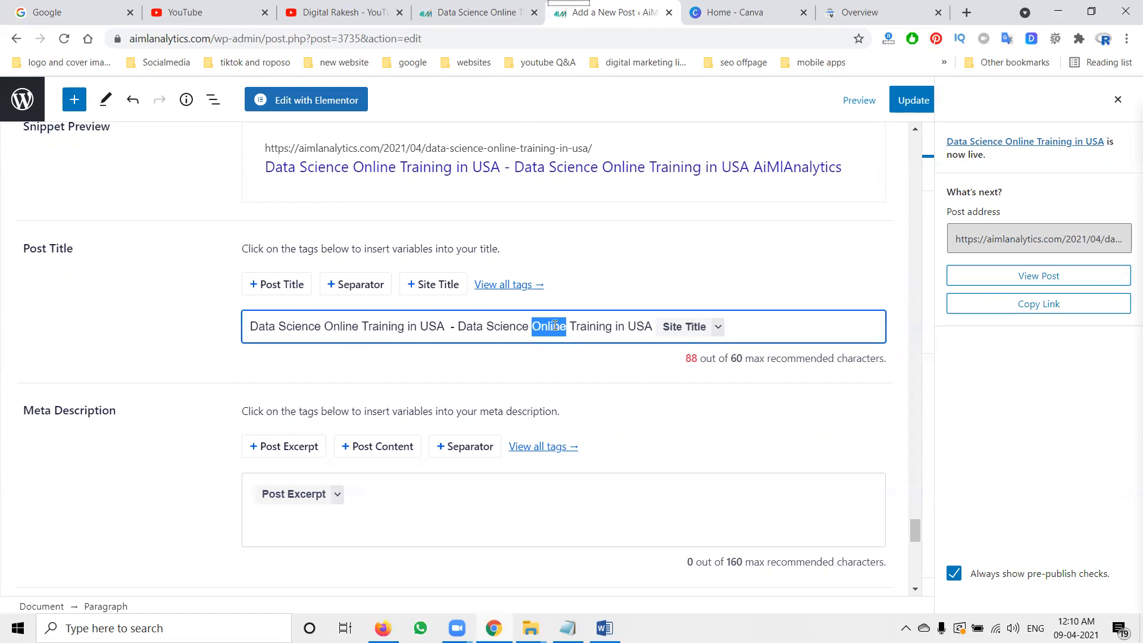
{"action": "key", "text": "Delete"}
{"action": "key", "text": "Delete"}
{"action": "key", "text": "Delete"}
{"action": "key", "text": "Delete"}
{"action": "key", "text": "Delete"}
{"action": "key", "text": "Delete"}
{"action": "key", "text": "Delete"}
{"action": "key", "text": "Delete"}
{"action": "key", "text": "Delete"}
{"action": "key", "text": "Delete"}
{"action": "key", "text": "Delete"}
{"action": "key", "text": "Delete"}
{"action": "key", "text": "Delete"}
{"action": "key", "text": "Delete"}
{"action": "type", "text": "course"}
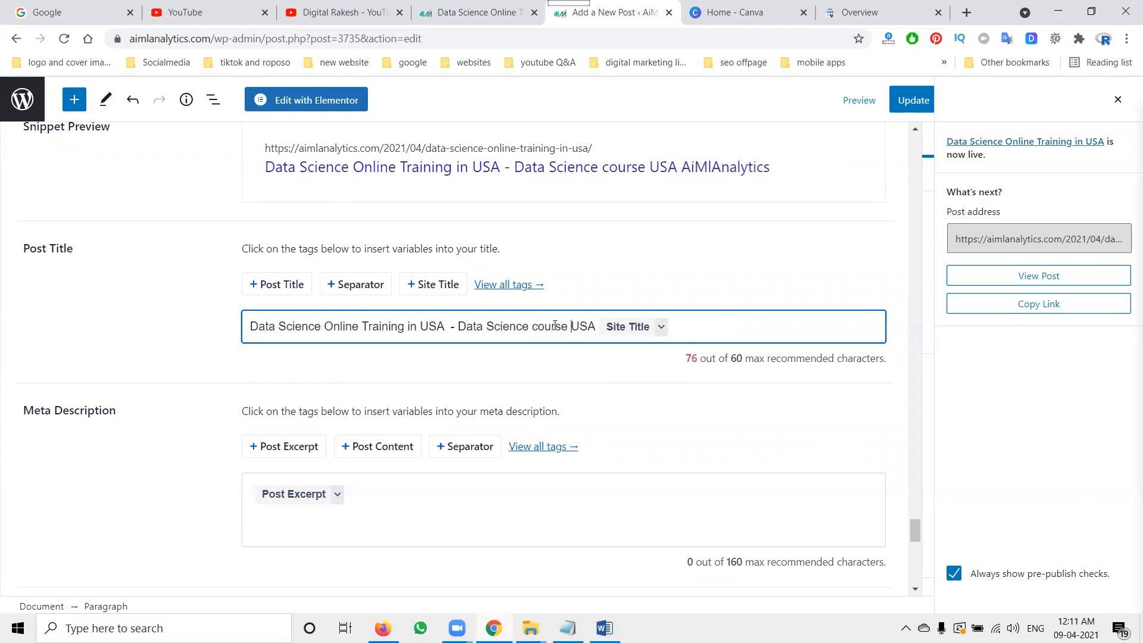
Step: Copy the heading and first paragraph from the Word document into the meta description before Post Excerpt, joining them on one line with a comma
{"action": "key", "text": "alt+Tab"}
{"action": "left_click_drag", "start_coordinate": [890, 241], "coordinate": [422, 206]}
{"action": "key", "text": "ctrl+c"}
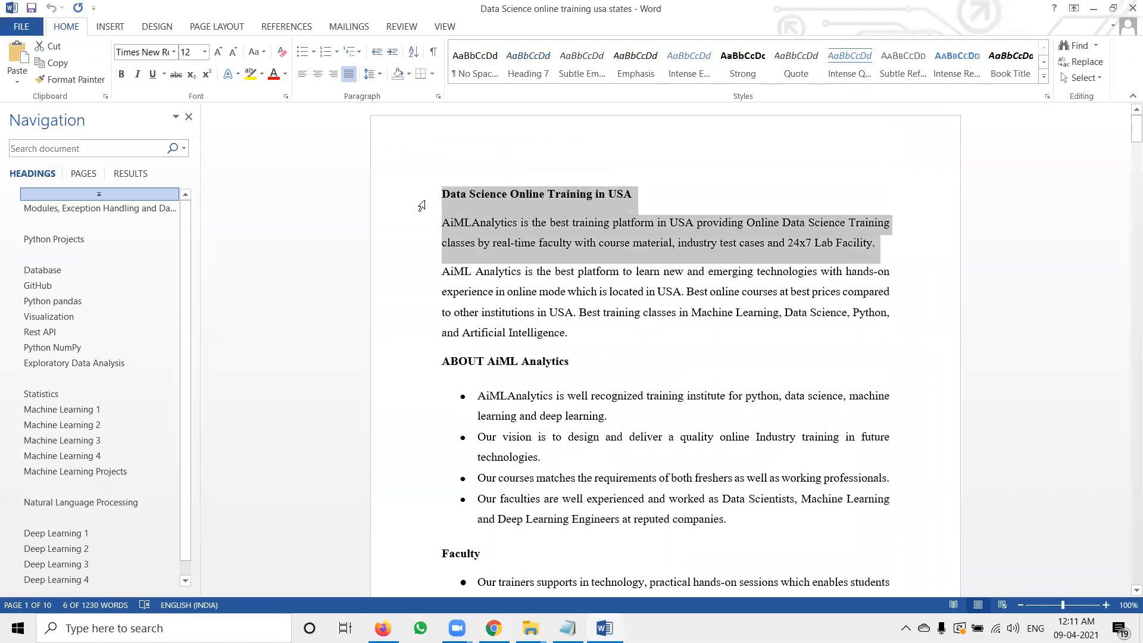
{"action": "key", "text": "alt+Tab"}
{"action": "left_click", "coordinate": [364, 499]}
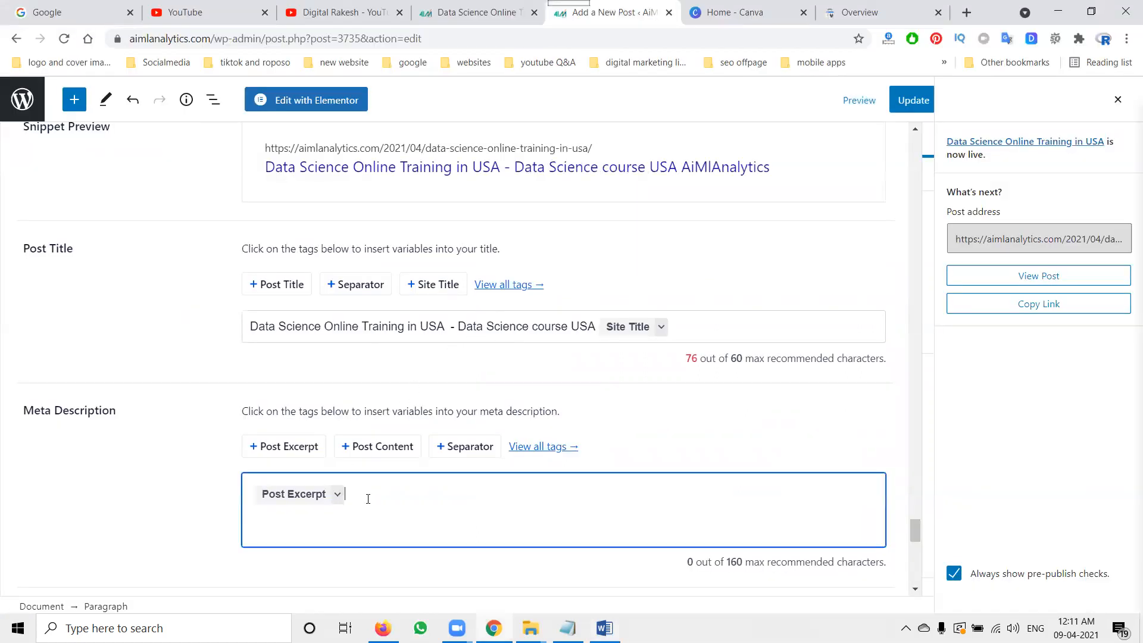
{"action": "key", "text": "ctrl+v"}
{"action": "left_click", "coordinate": [468, 494]}
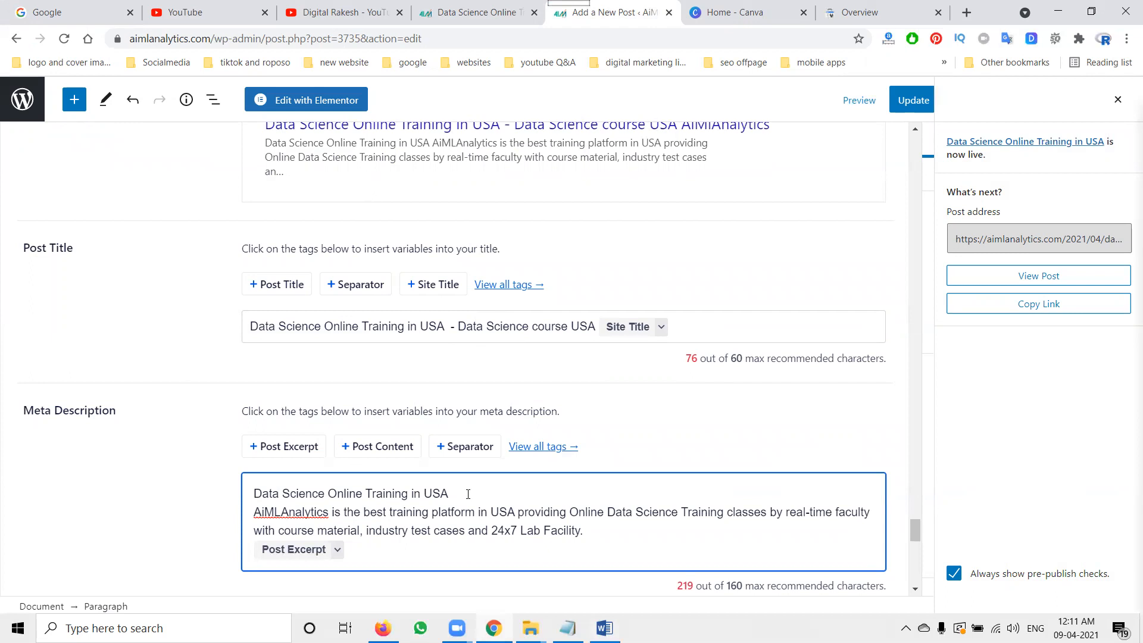
{"action": "key", "text": "Delete"}
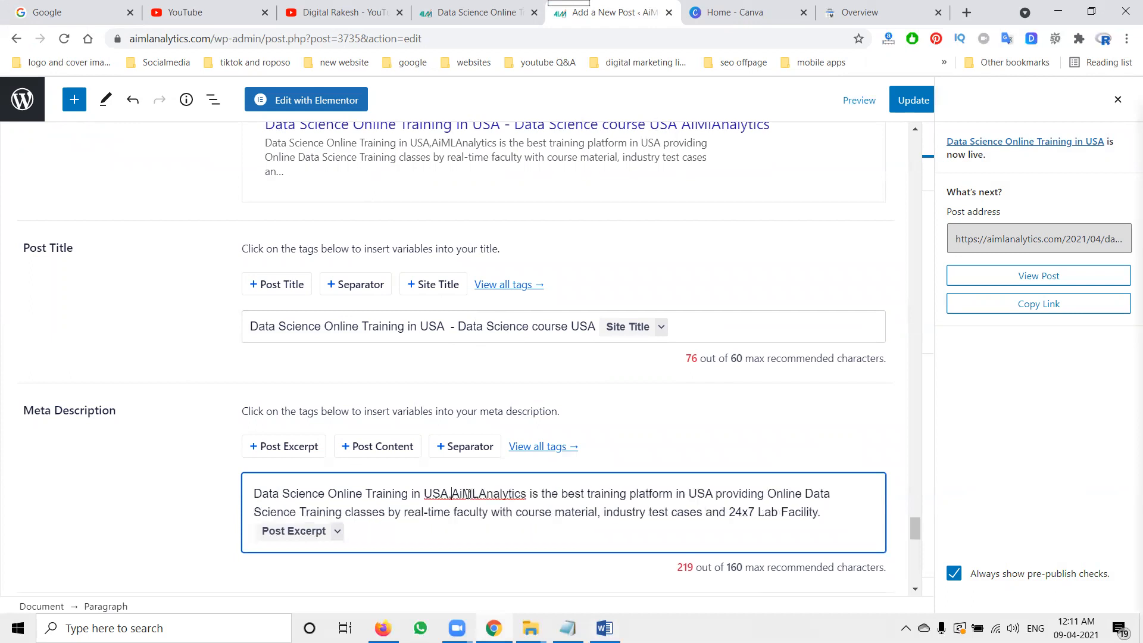
Step: Add "Data Science Online Training in USA" from the meta description as the focus keyphrase and update the post
{"action": "left_click_drag", "start_coordinate": [449, 494], "coordinate": [252, 494]}
{"action": "key", "text": "ctrl+c"}
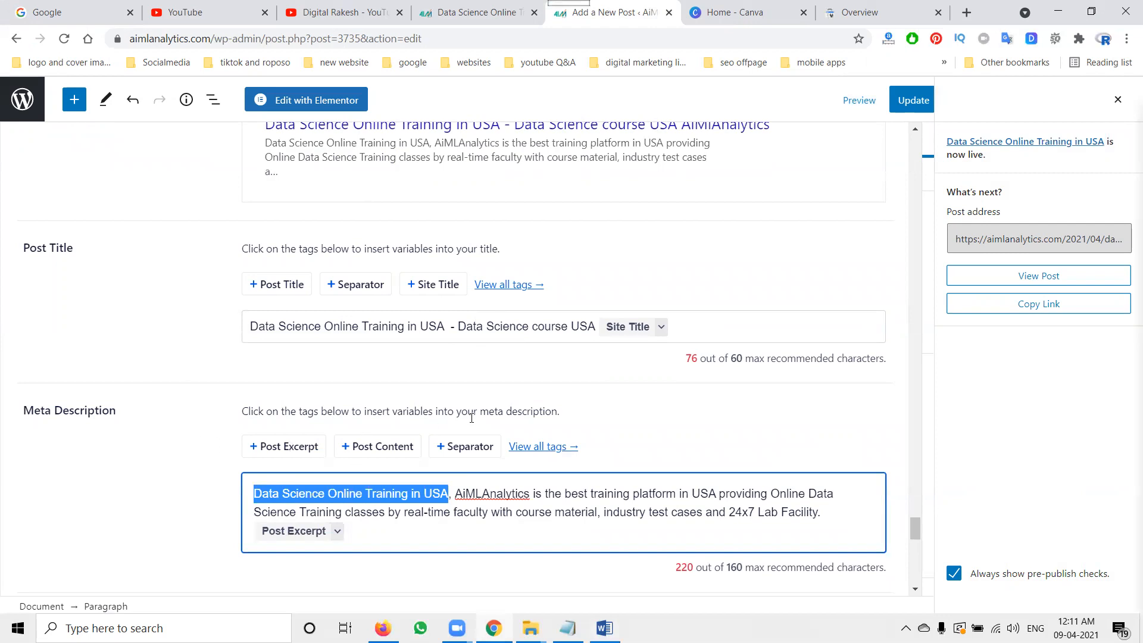
{"action": "scroll", "coordinate": [471, 418], "scroll_direction": "down", "scroll_amount": 3}
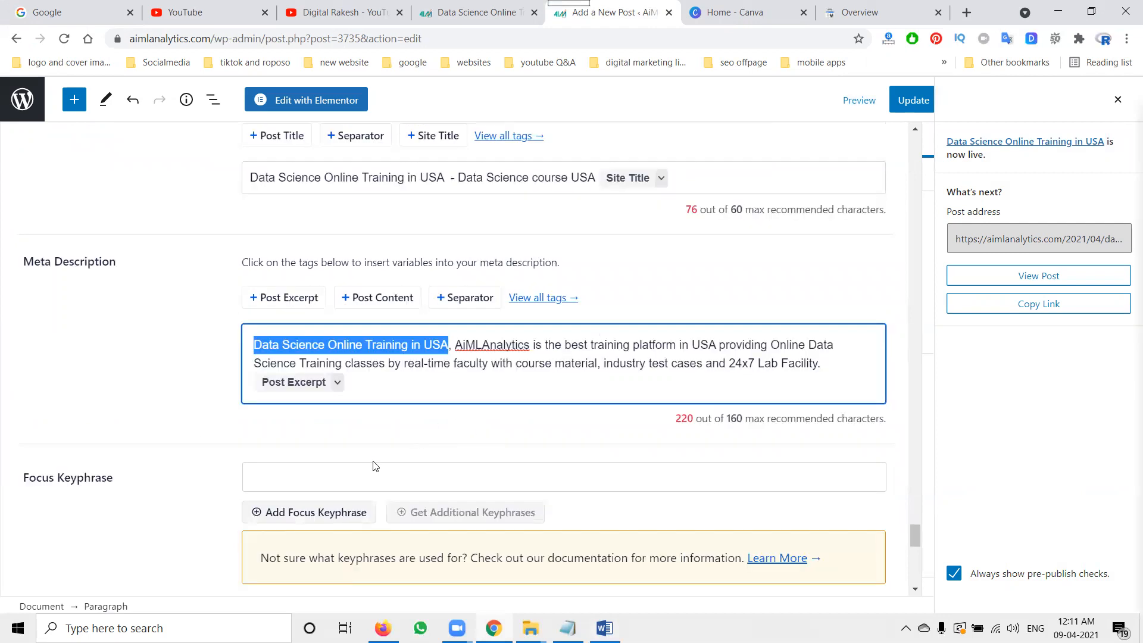
{"action": "left_click", "coordinate": [363, 476]}
{"action": "key", "text": "ctrl+v"}
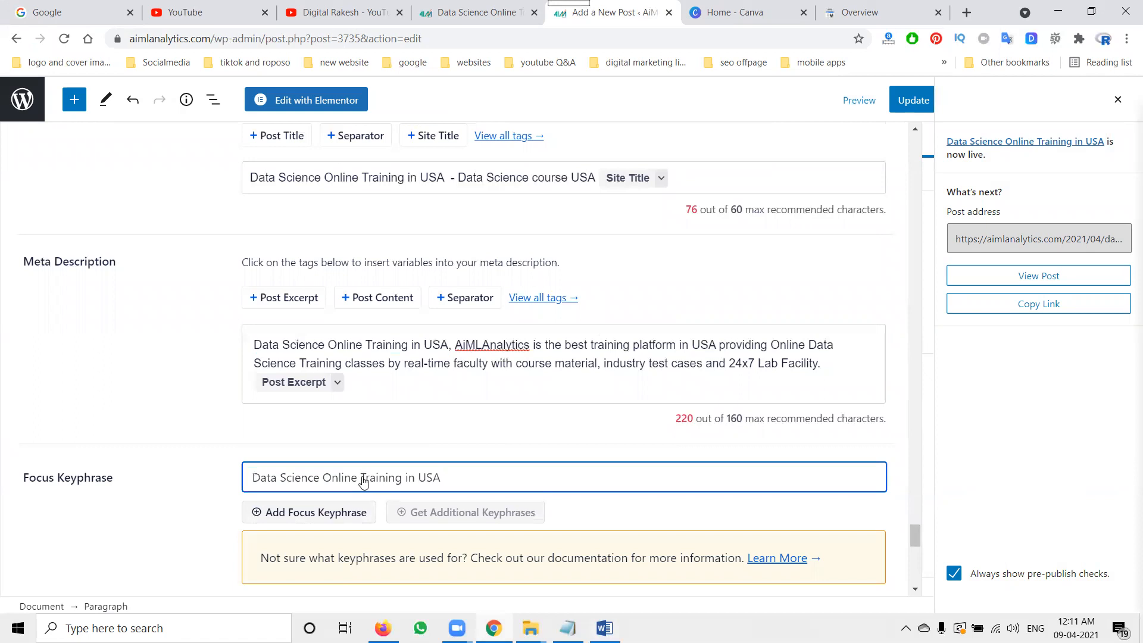
{"action": "key", "text": "Return"}
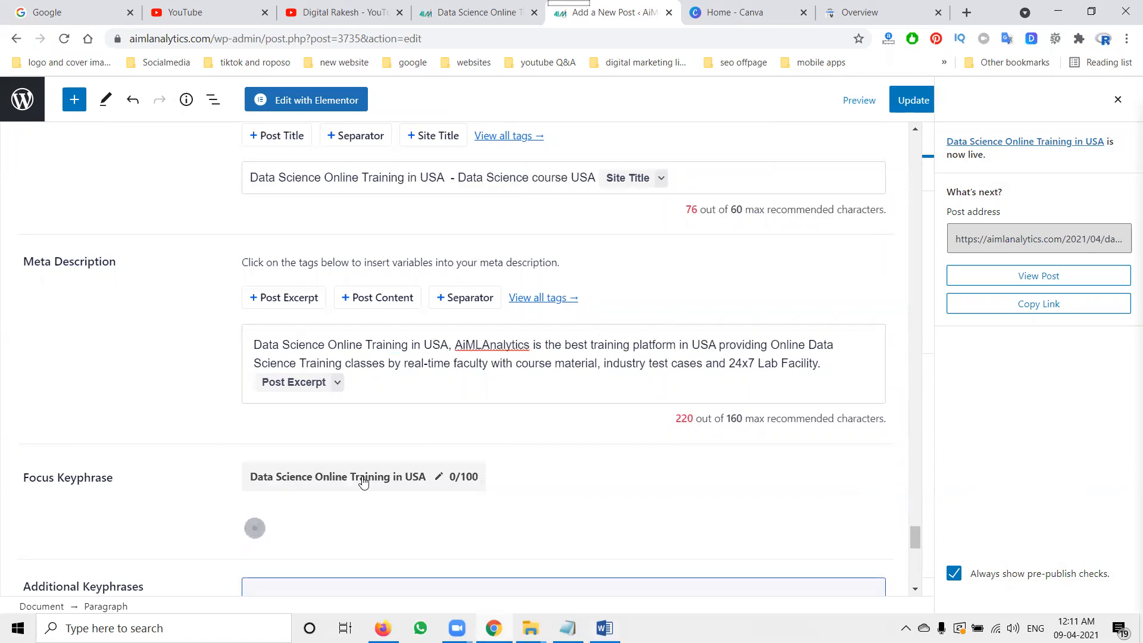
{"action": "left_click", "coordinate": [901, 105]}
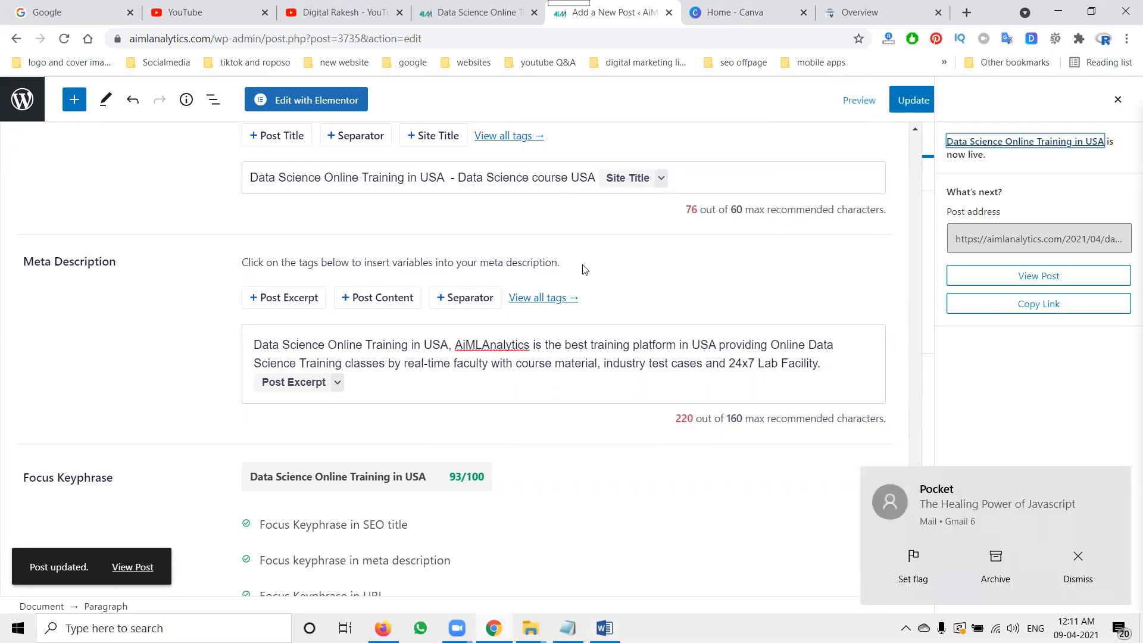
Step: Remove the word "course" from the second phrase of the SEO post title
{"action": "left_click", "coordinate": [553, 179]}
{"action": "key", "text": "ctrl+a"}
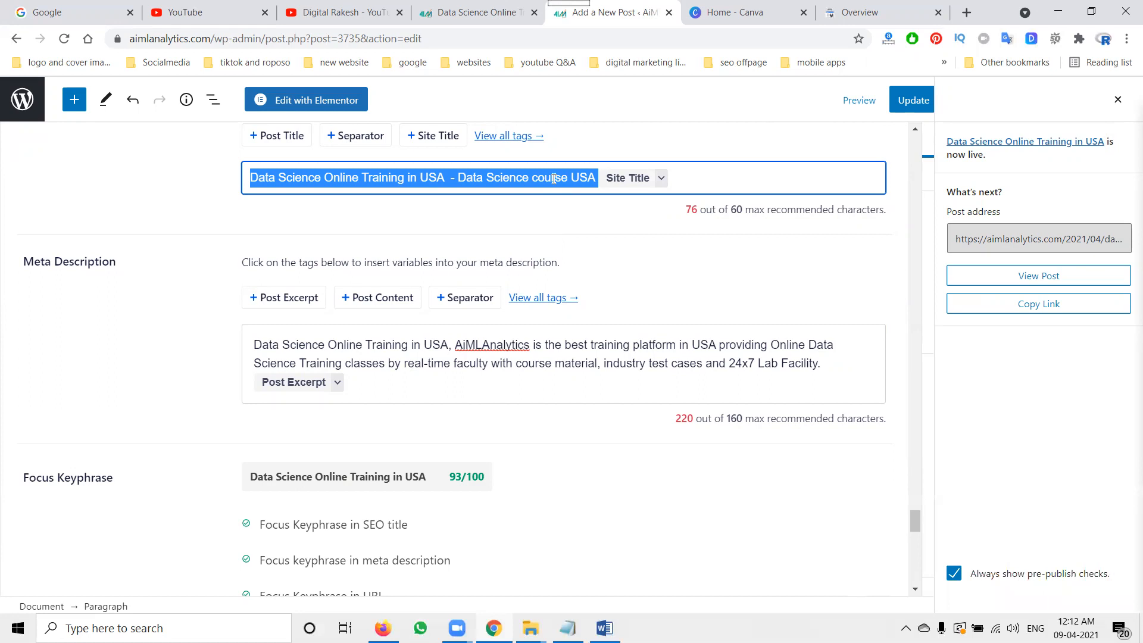
{"action": "double_click", "coordinate": [551, 179]}
{"action": "left_click", "coordinate": [548, 178]}
{"action": "double_click", "coordinate": [548, 178]}
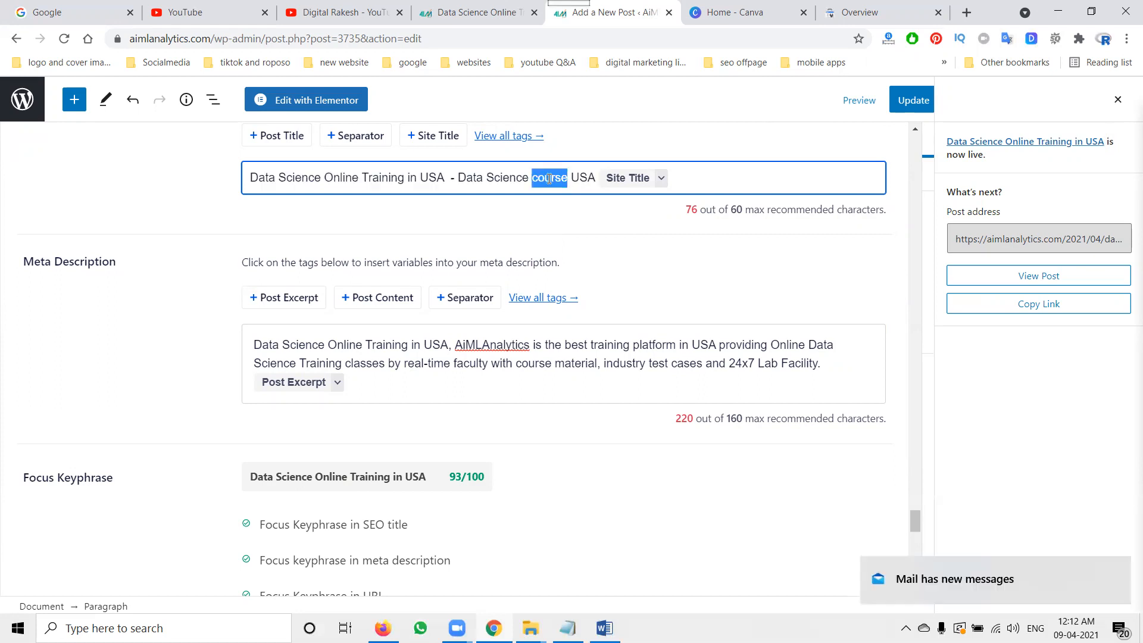
{"action": "key", "text": "BackSpace"}
{"action": "key", "text": "Delete"}
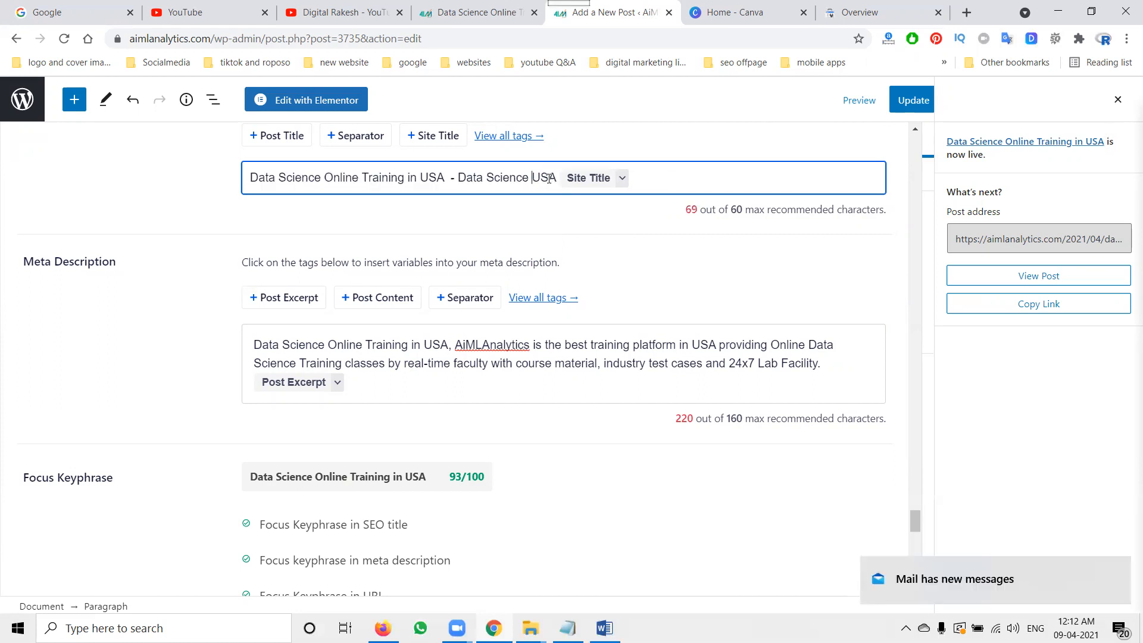
{"action": "key", "text": "Delete"}
{"action": "key", "text": "Delete"}
{"action": "key", "text": "Delete"}
{"action": "key", "text": "Delete"}
{"action": "key", "text": "Delete"}
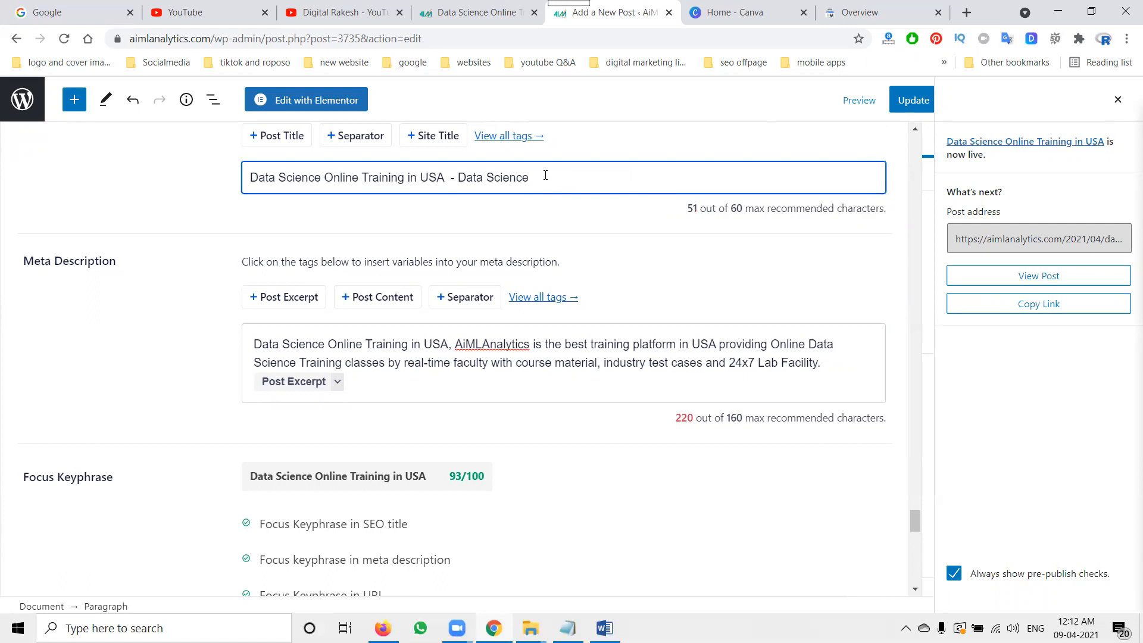
{"action": "key", "text": "ctrl+z"}
Step: Remove "- Data Science USA" from the SEO post title, keeping "Data Science Online Training in USA" and Site Title
{"action": "left_click", "coordinate": [557, 174]}
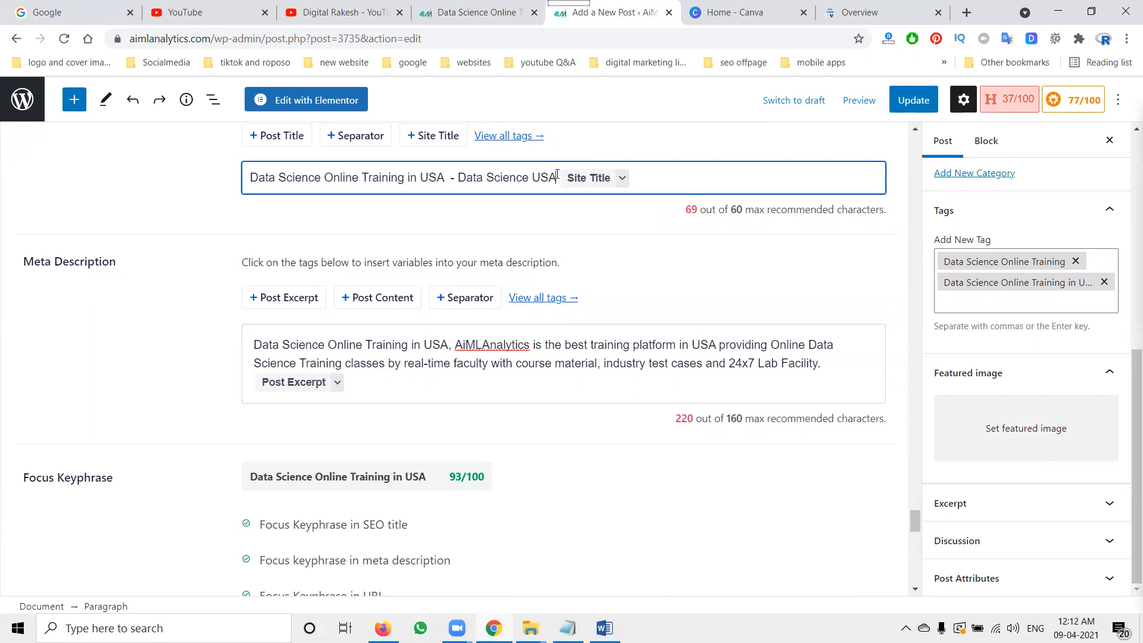
{"action": "key", "text": "BackSpace"}
{"action": "key", "text": "BackSpace"}
{"action": "key", "text": "BackSpace"}
{"action": "key", "text": "BackSpace"}
{"action": "key", "text": "BackSpace"}
{"action": "key", "text": "BackSpace"}
{"action": "key", "text": "BackSpace"}
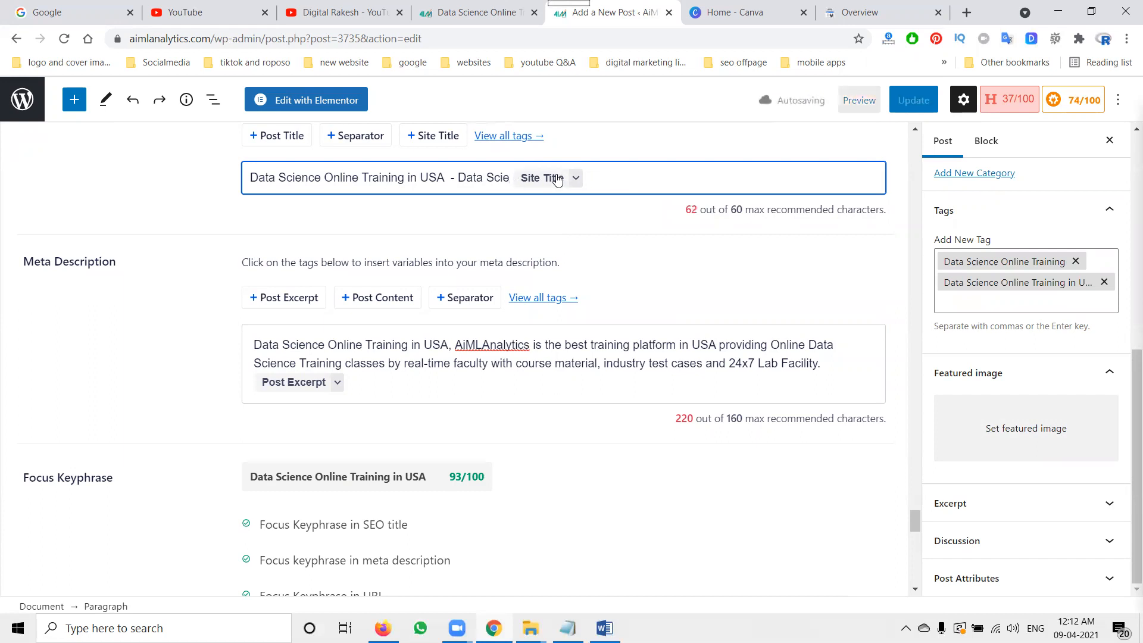
{"action": "key", "text": "BackSpace"}
{"action": "key", "text": "BackSpace"}
{"action": "key", "text": "BackSpace"}
{"action": "key", "text": "BackSpace"}
{"action": "key", "text": "BackSpace"}
{"action": "key", "text": "BackSpace"}
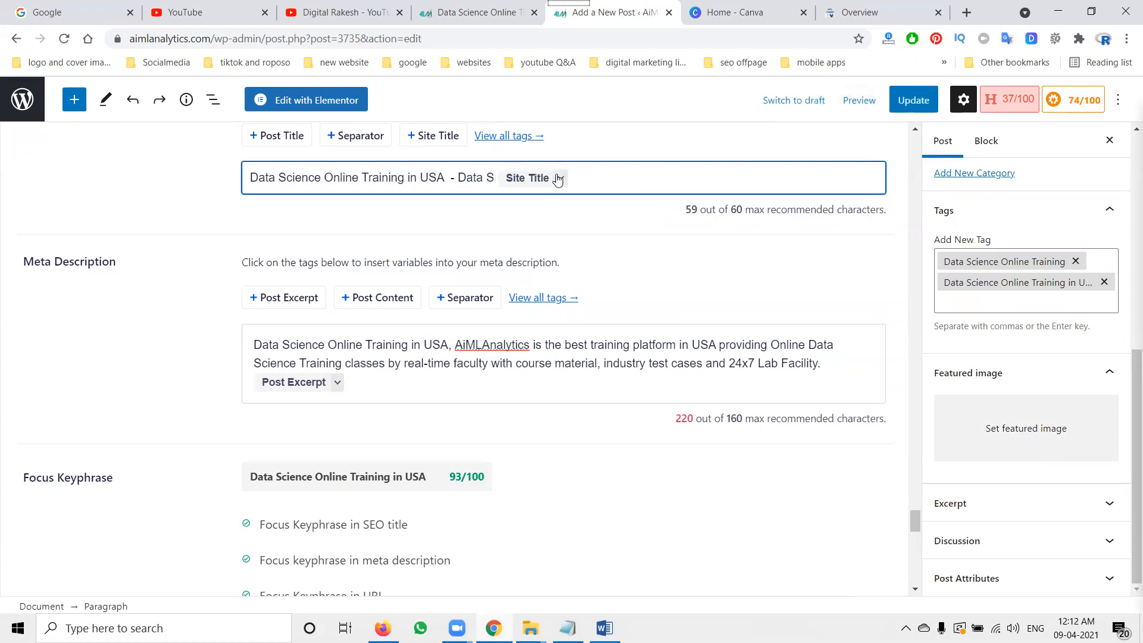
{"action": "key", "text": "BackSpace"}
{"action": "key", "text": "BackSpace"}
{"action": "key", "text": "BackSpace"}
{"action": "key", "text": "BackSpace"}
{"action": "key", "text": "BackSpace"}
{"action": "key", "text": "BackSpace"}
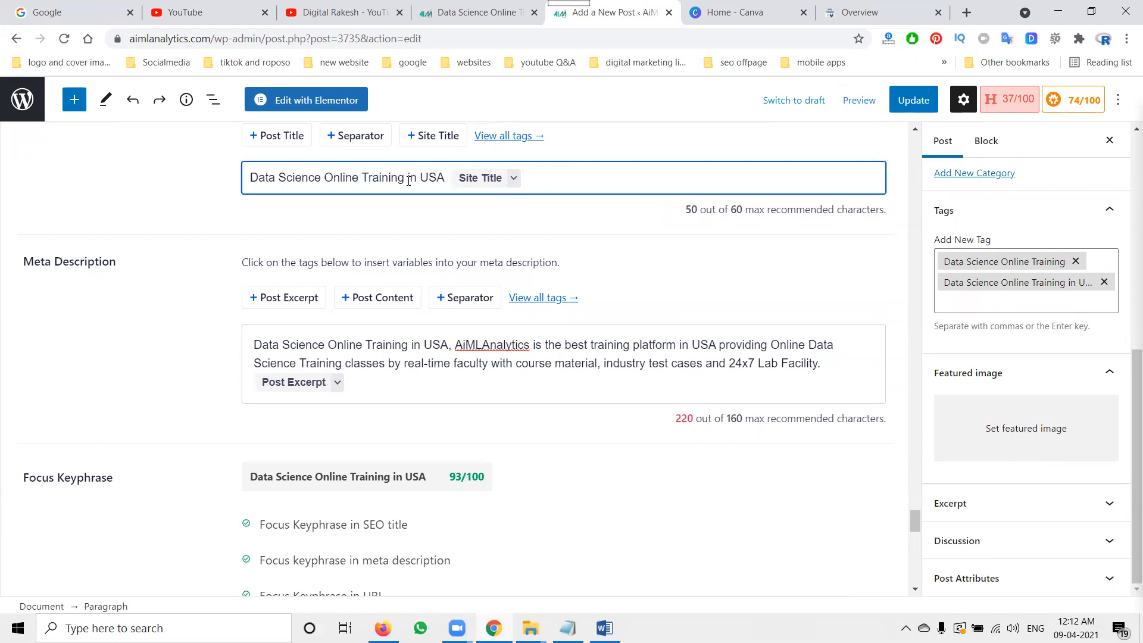
Step: Insert "Course" after "Training" in the SEO post title and update the post
{"action": "left_click", "coordinate": [408, 181]}
{"action": "type", "text": "course"}
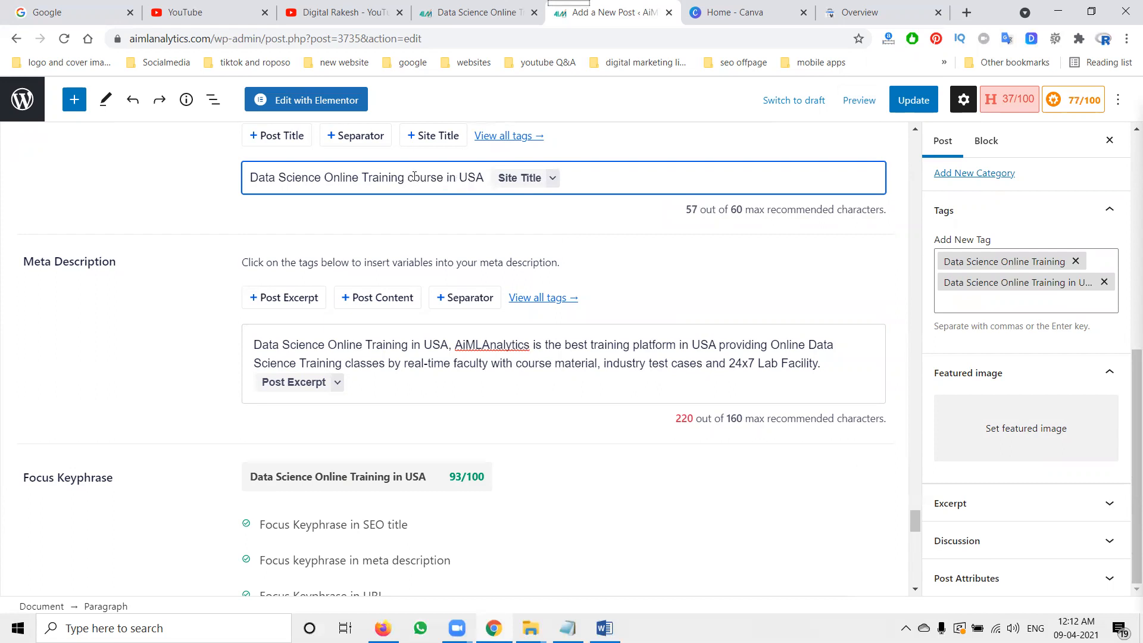
{"action": "left_click", "coordinate": [414, 177]}
{"action": "key", "text": "BackSpace"}
{"action": "type", "text": "C"}
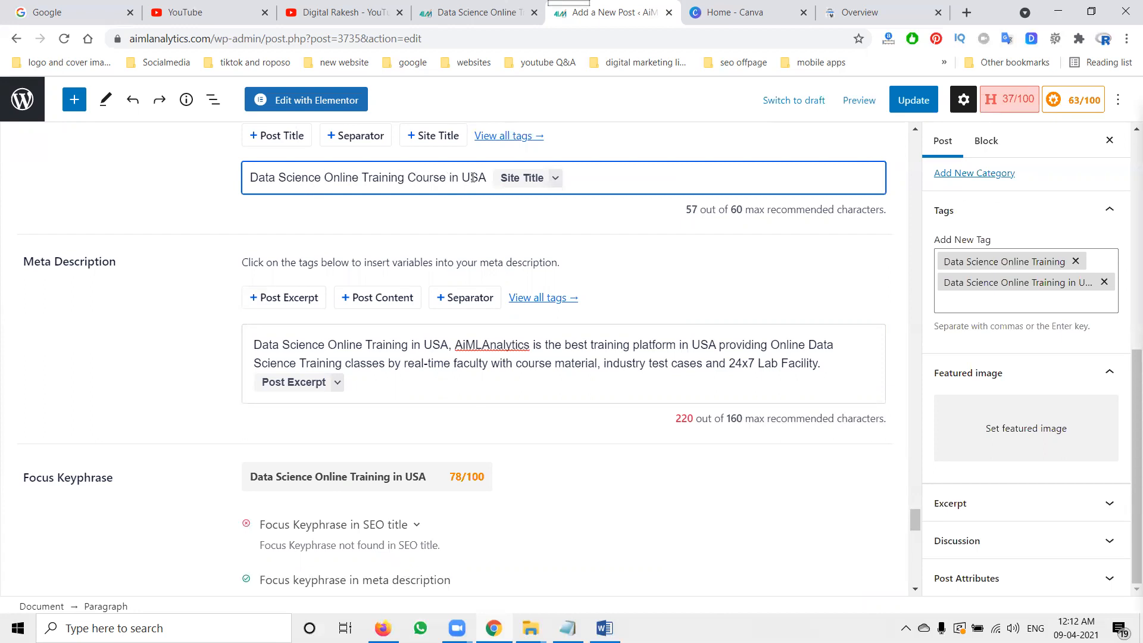
{"action": "left_click", "coordinate": [912, 99]}
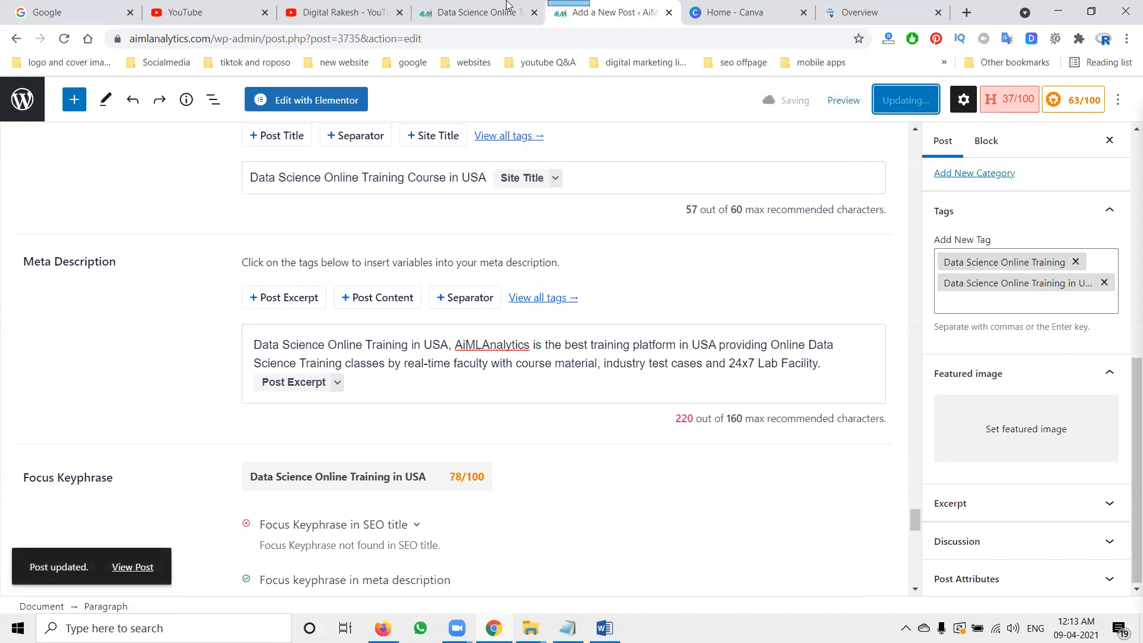
Step: Reload the published post and examine the title tag and meta description in its page source
{"action": "left_click", "coordinate": [477, 7]}
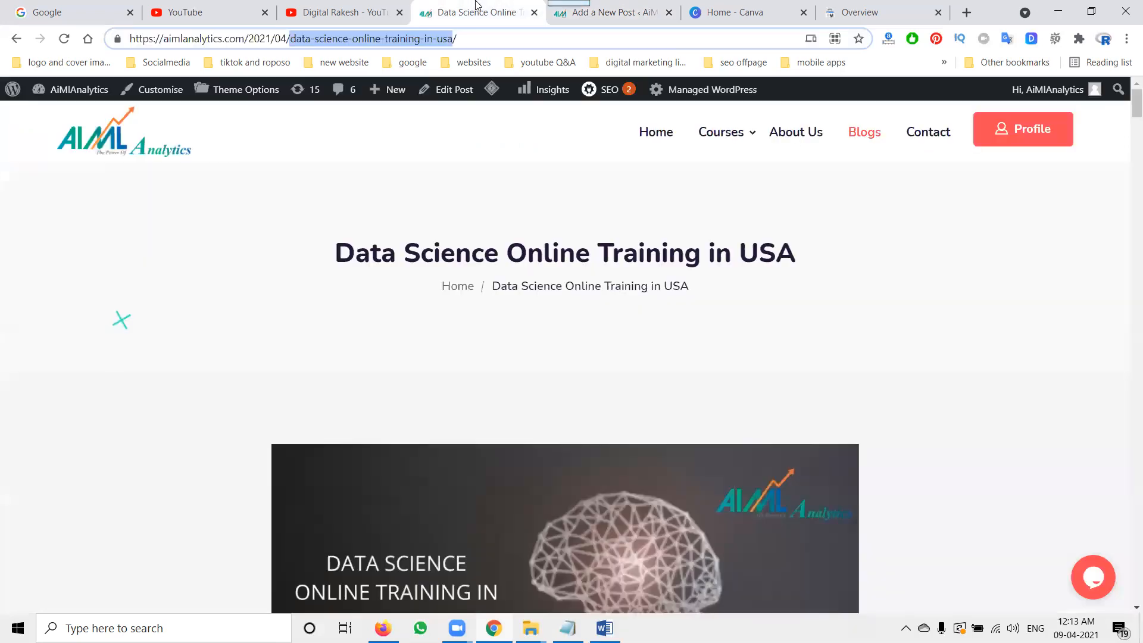
{"action": "left_click", "coordinate": [64, 38]}
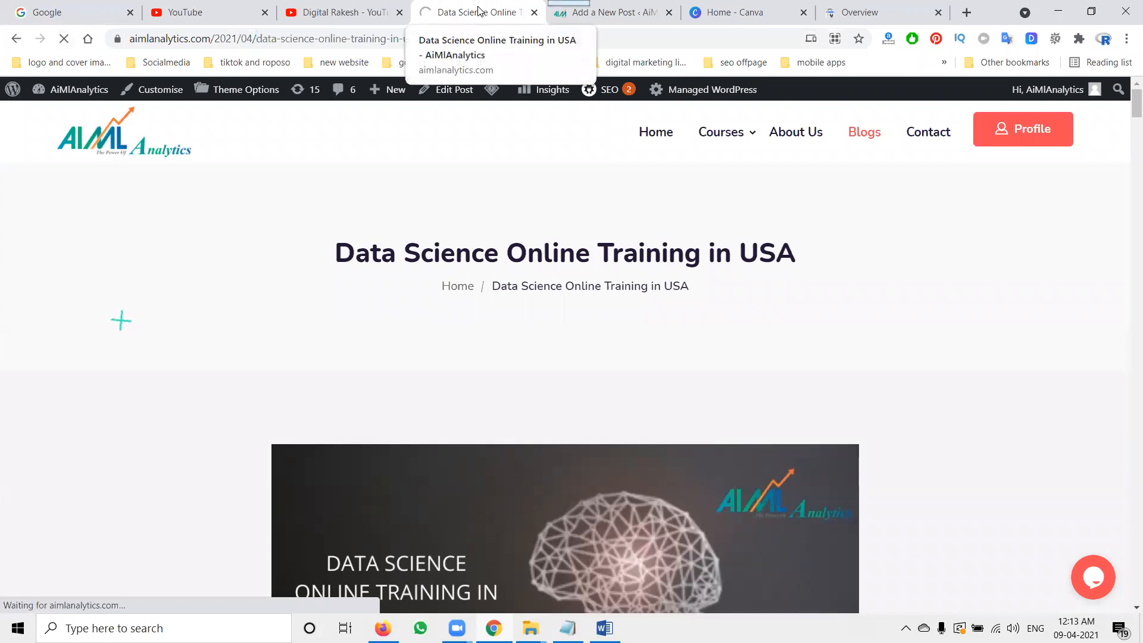
{"action": "key", "text": "ctrl+u"}
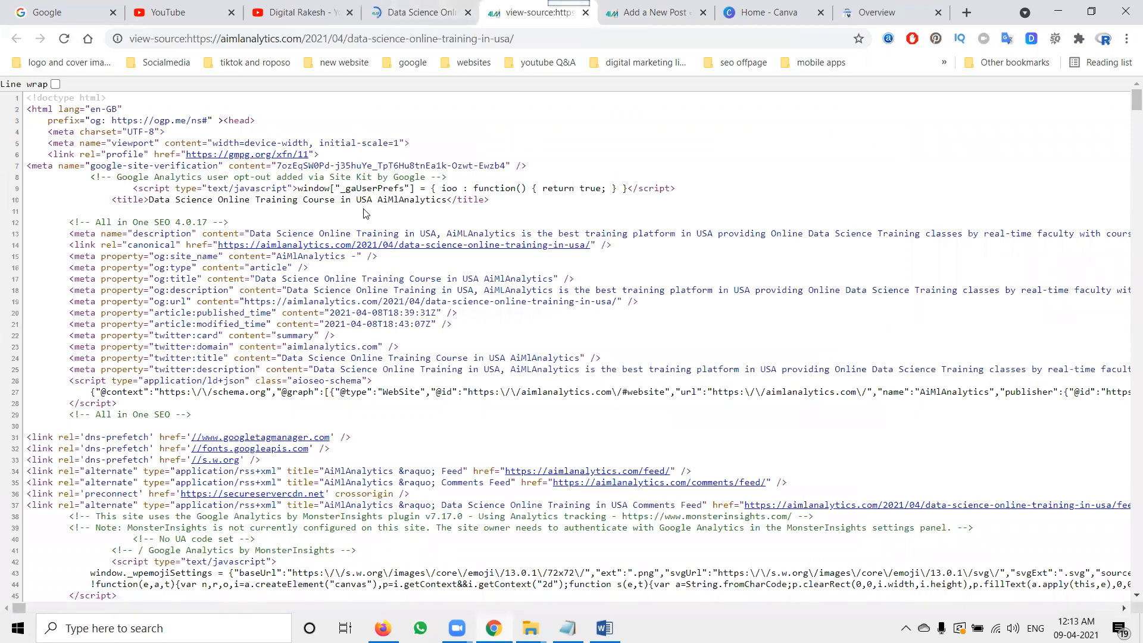
{"action": "left_click_drag", "start_coordinate": [373, 200], "coordinate": [148, 203]}
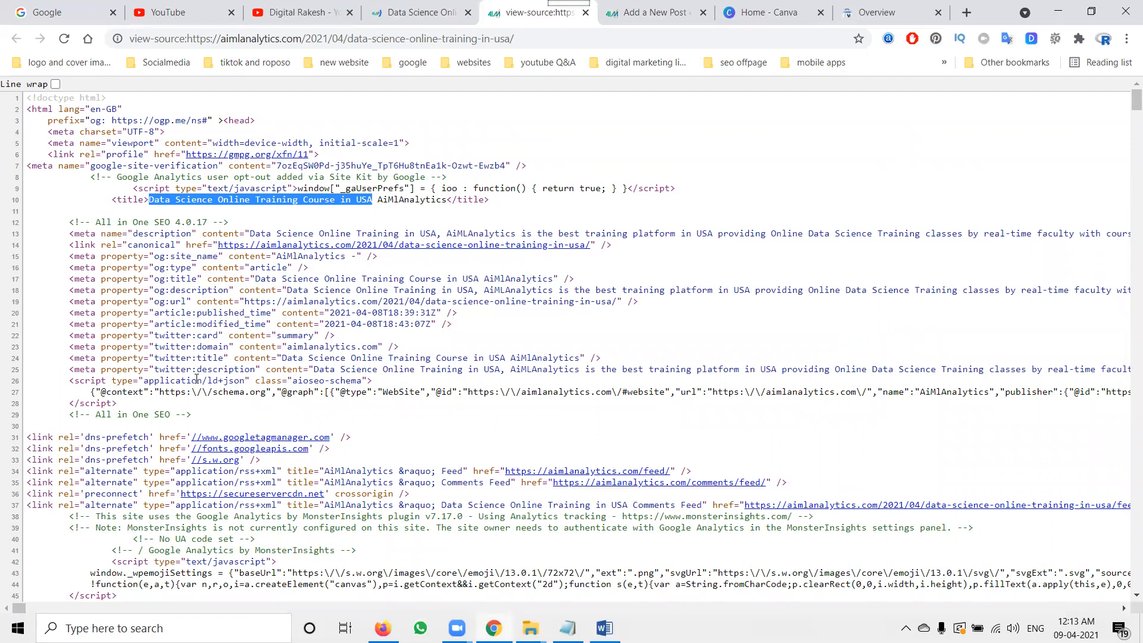
{"action": "left_click_drag", "start_coordinate": [250, 234], "coordinate": [1093, 233]}
Step: Add a hyphen between "USA" and Site Title in the post editor's SEO post title and update the post
{"action": "left_click", "coordinate": [649, 14]}
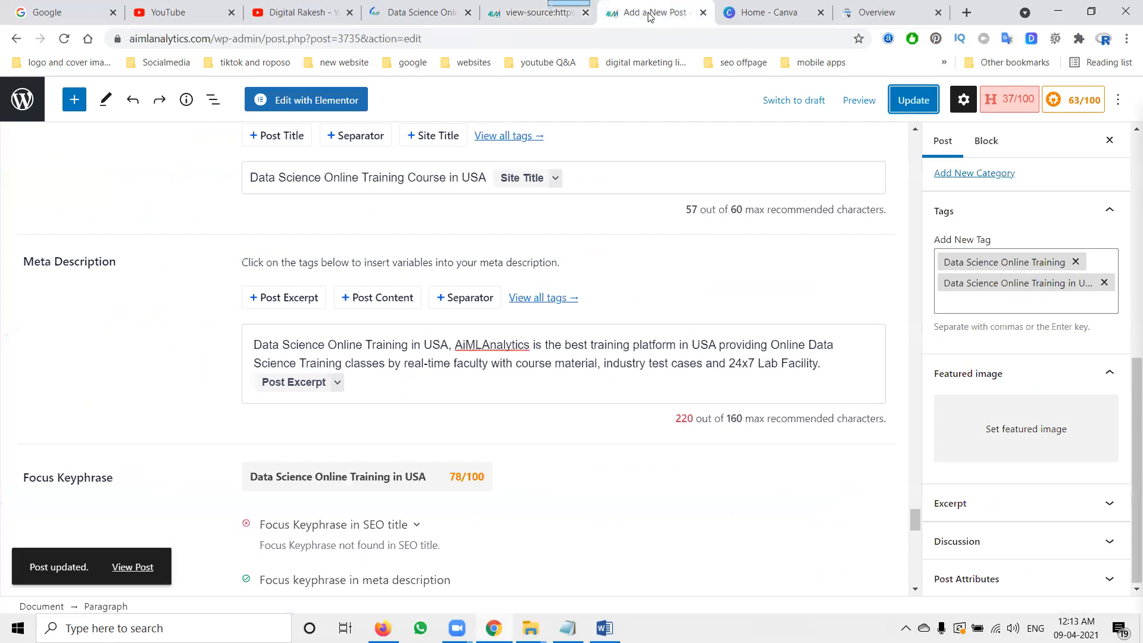
{"action": "left_click", "coordinate": [487, 174]}
{"action": "type", "text": "-"}
{"action": "key", "text": "BackSpace"}
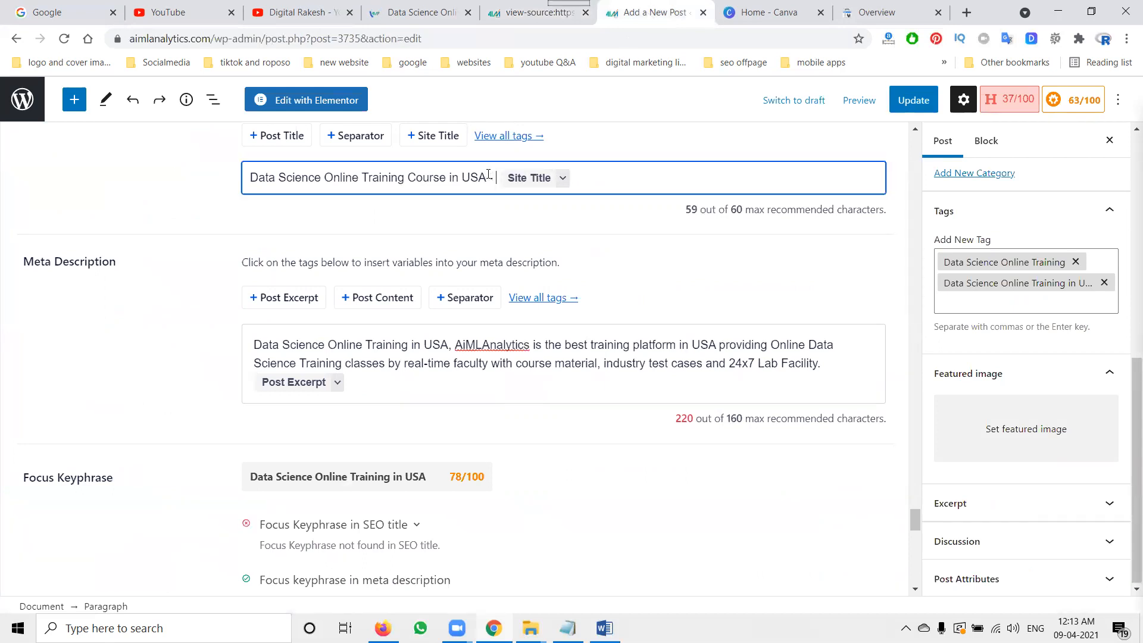
{"action": "left_click", "coordinate": [909, 105]}
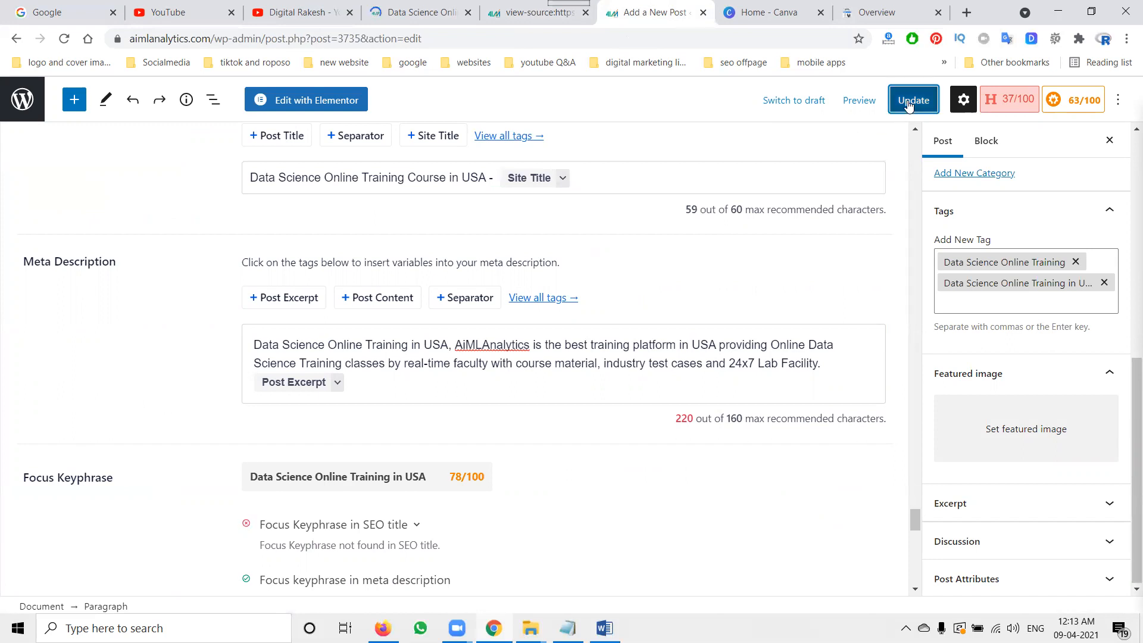
Step: Reload the page source to check the title tag, and return to the published post
{"action": "left_click", "coordinate": [533, 12]}
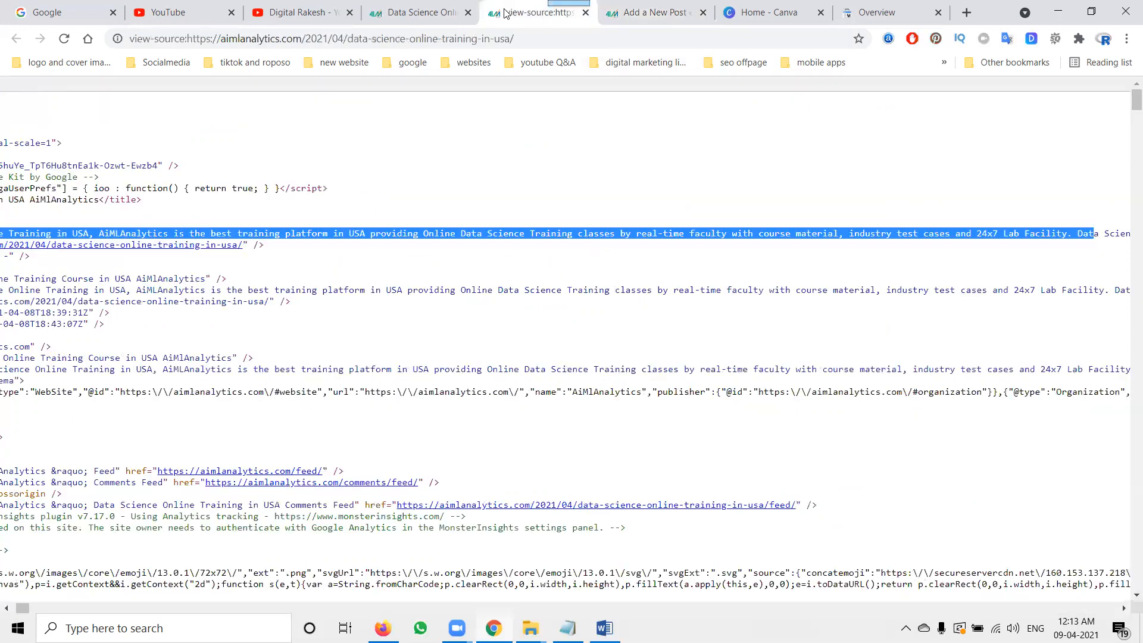
{"action": "left_click", "coordinate": [59, 42]}
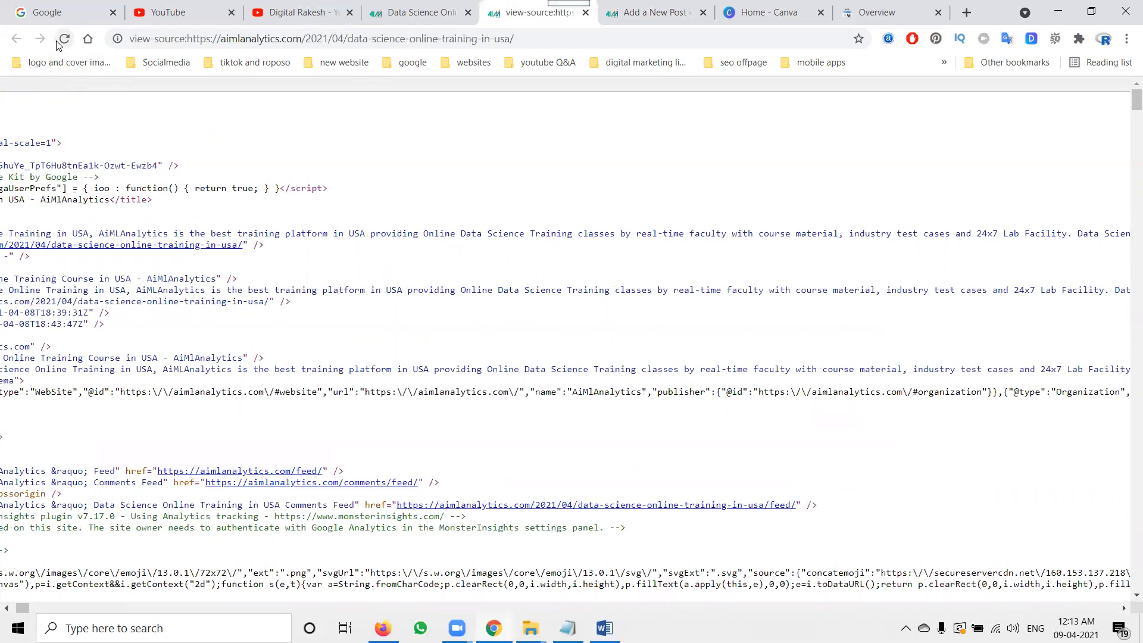
{"action": "left_click", "coordinate": [410, 9]}
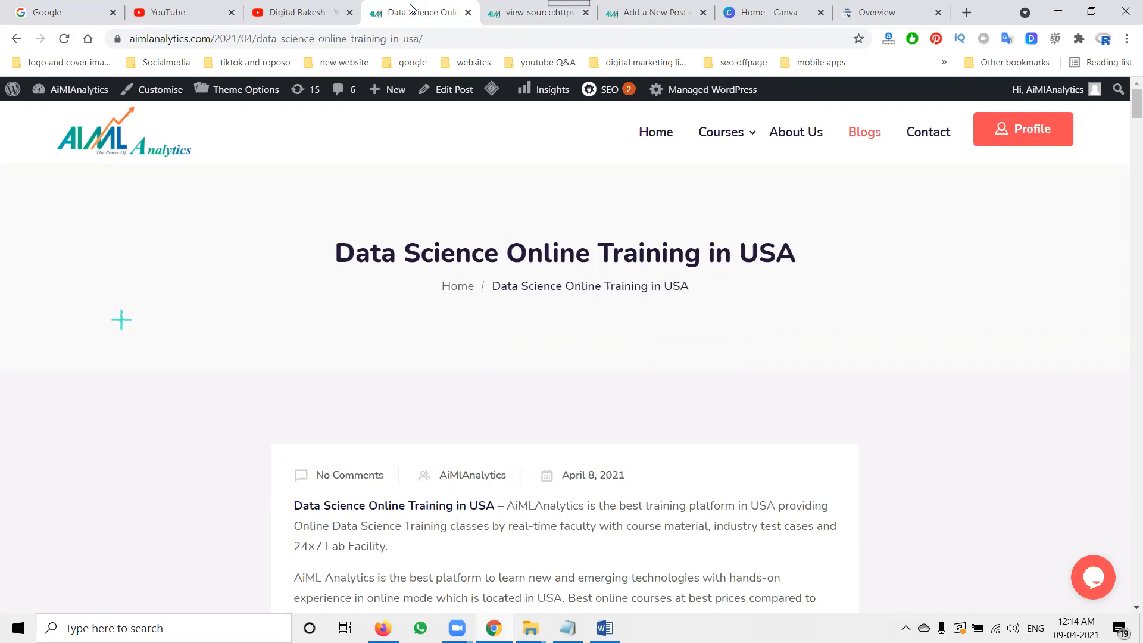
Step: Remove the Post Excerpt tag from the end of the post's meta description and update the post
{"action": "left_click", "coordinate": [513, 13]}
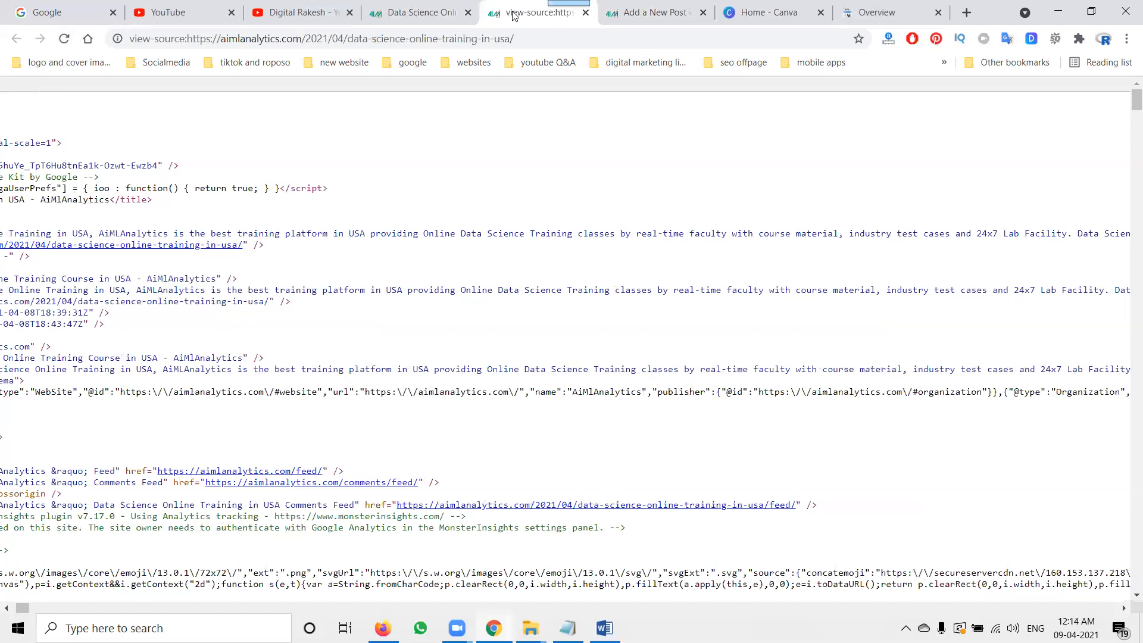
{"action": "left_click", "coordinate": [643, 9]}
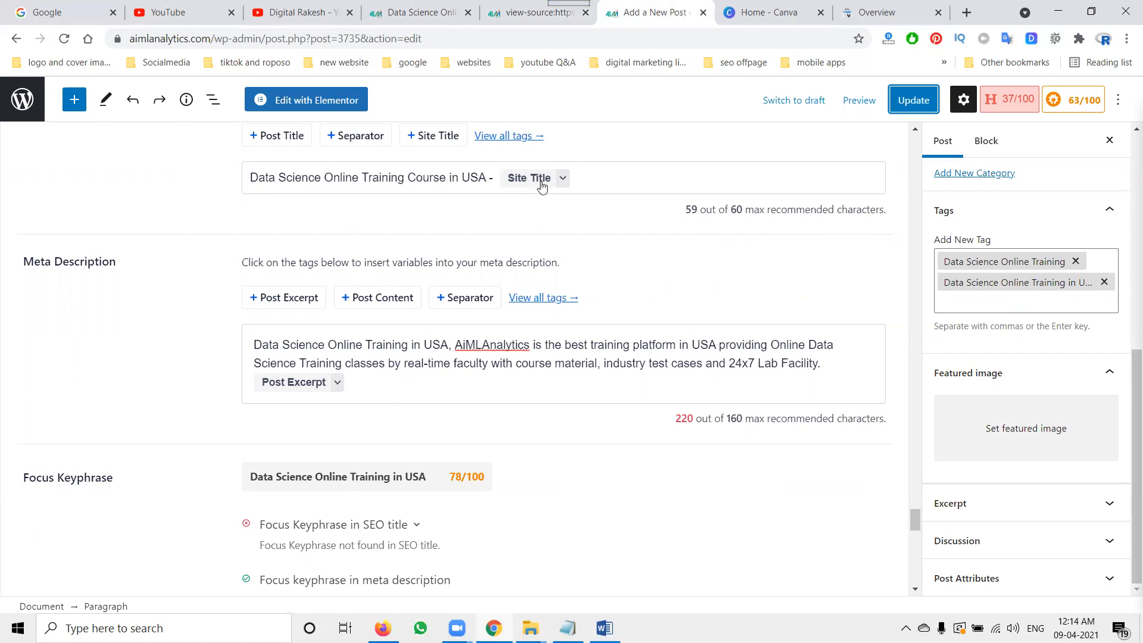
{"action": "left_click", "coordinate": [829, 366]}
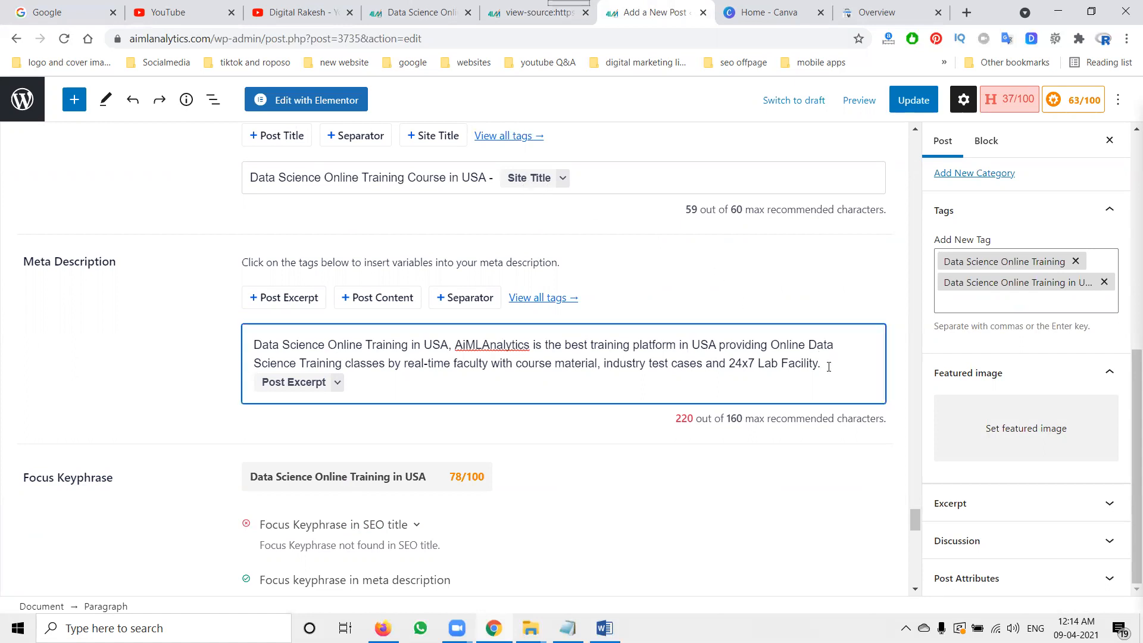
{"action": "key", "text": "Delete"}
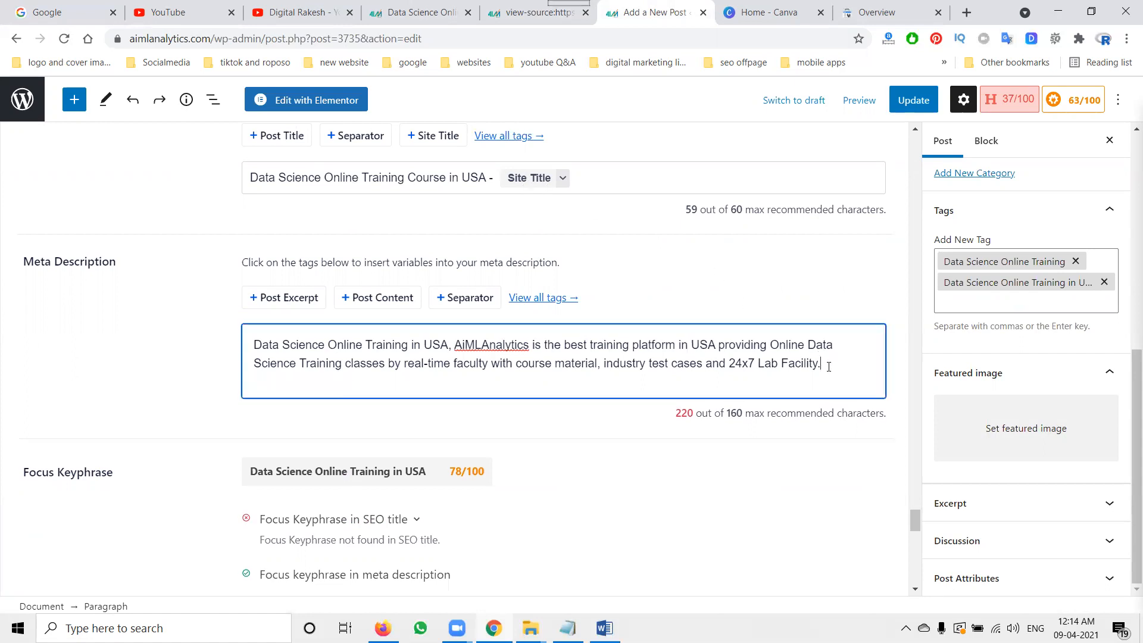
{"action": "left_click", "coordinate": [916, 102]}
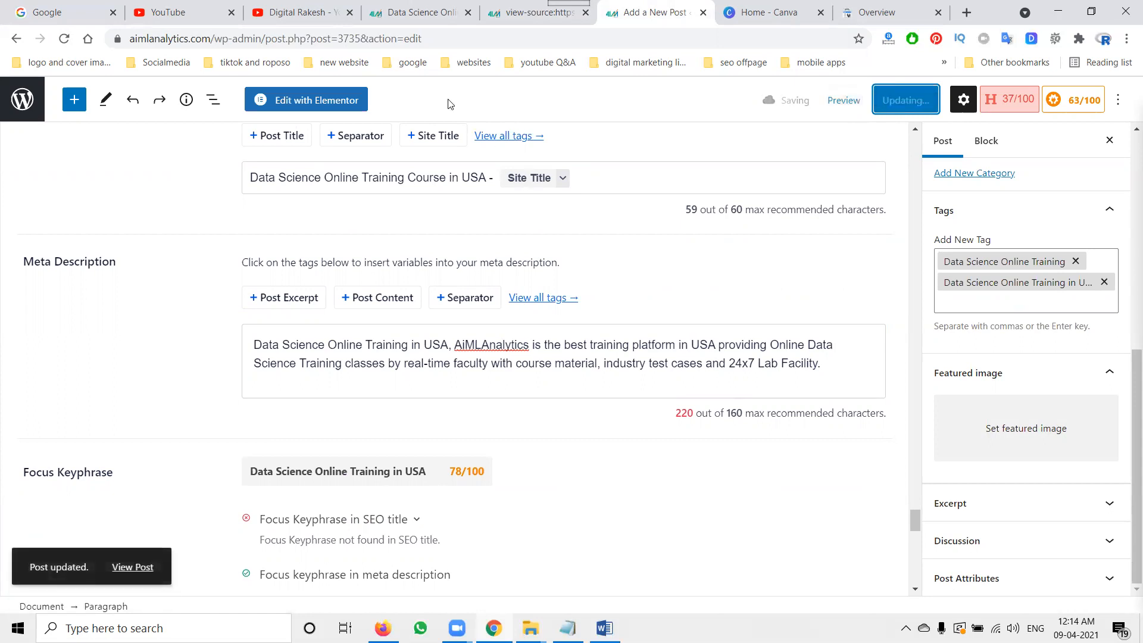
Step: Reload the page source to check the meta description, and return to the published post
{"action": "left_click", "coordinate": [519, 4]}
{"action": "left_click", "coordinate": [62, 39]}
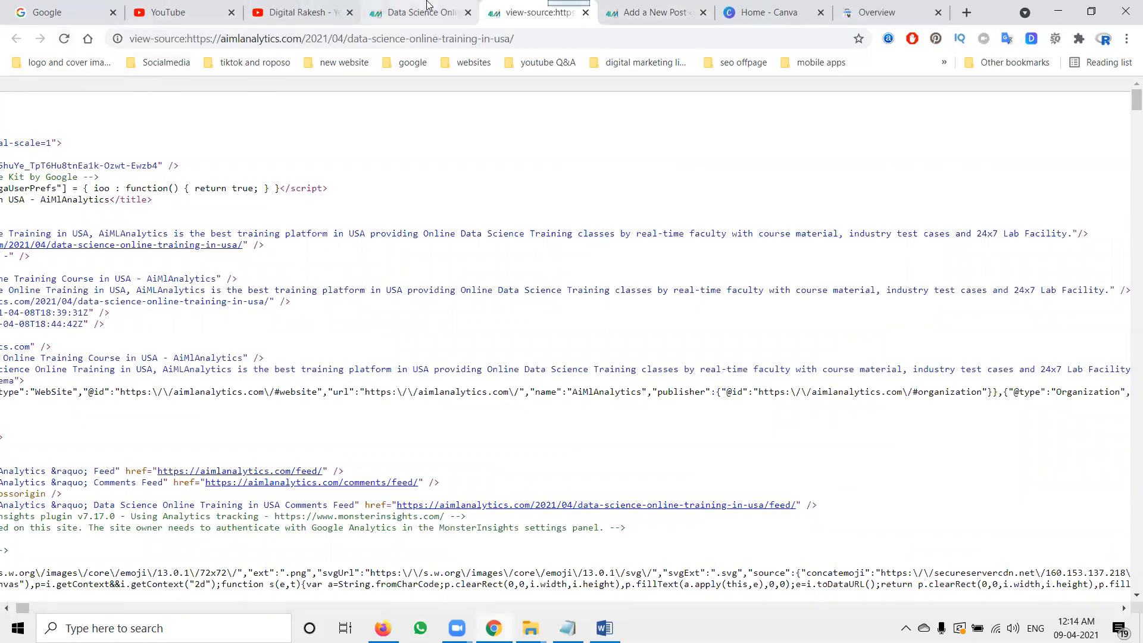
{"action": "left_click", "coordinate": [381, 12]}
Step: View the YouTube channel's videos page, open the AiMlAnalytics site's home page from the post, and return to the channel
{"action": "left_click", "coordinate": [286, 5]}
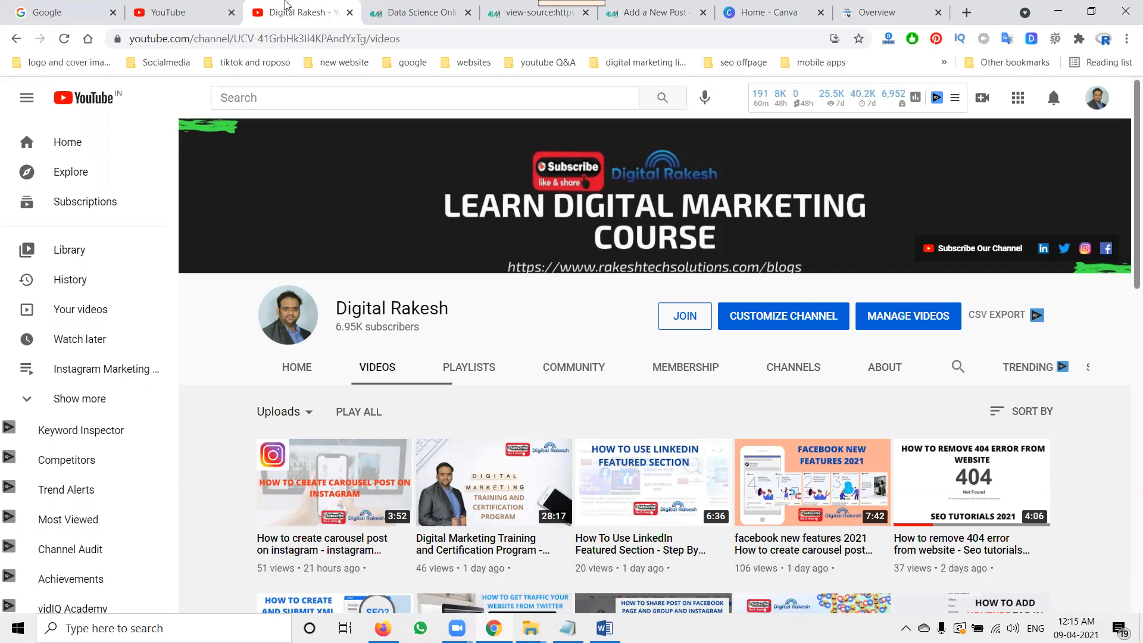
{"action": "left_click", "coordinate": [409, 9]}
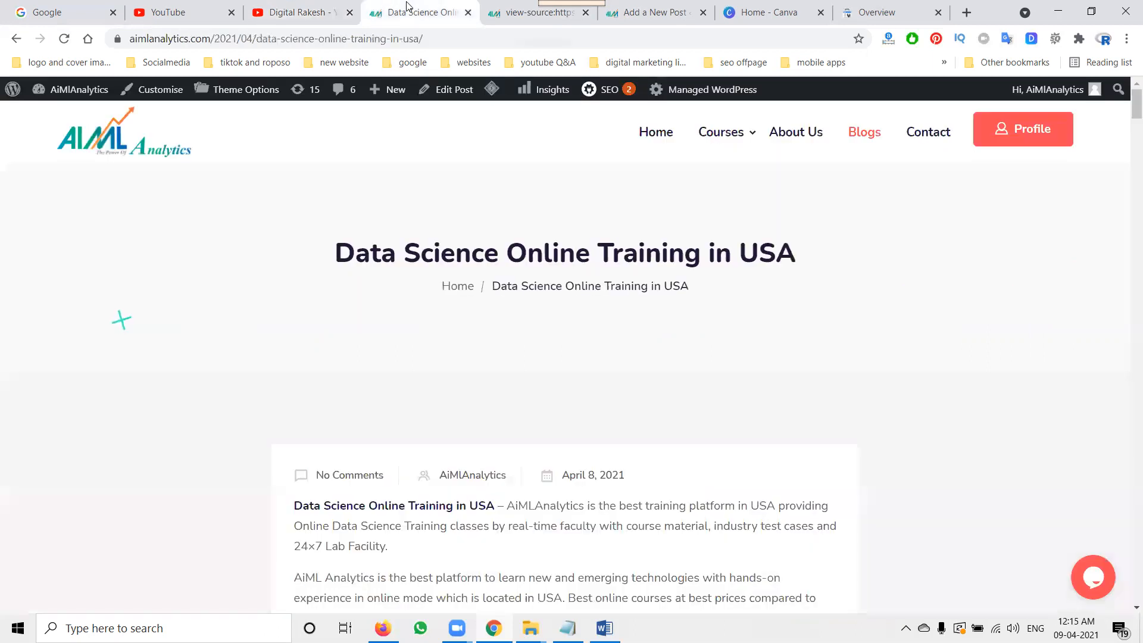
{"action": "left_click", "coordinate": [646, 141]}
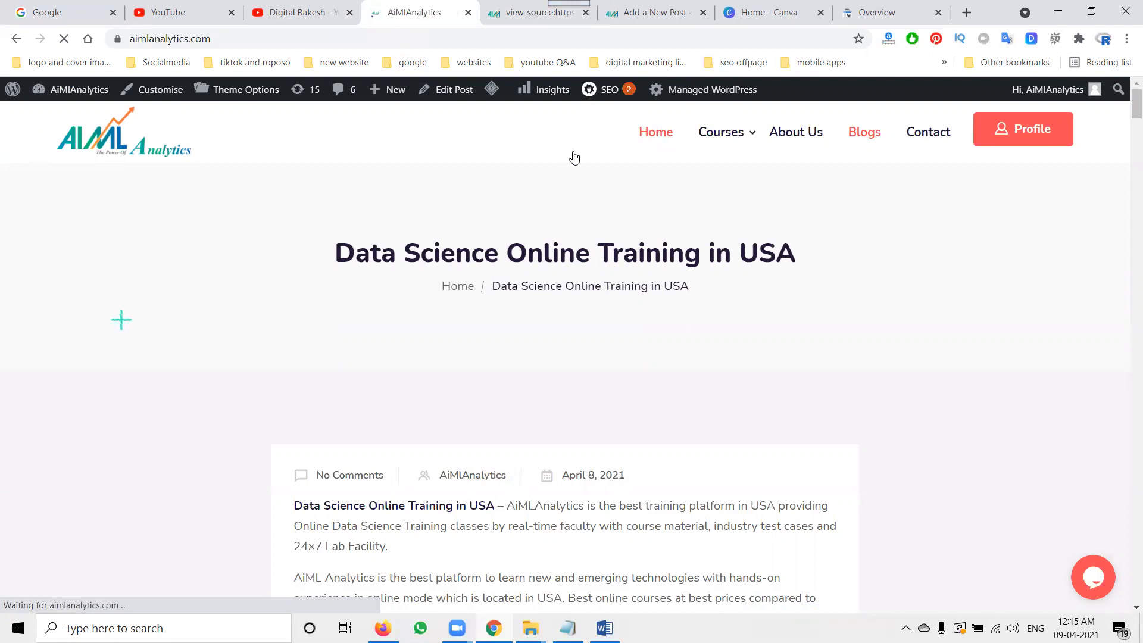
{"action": "left_click", "coordinate": [284, 9]}
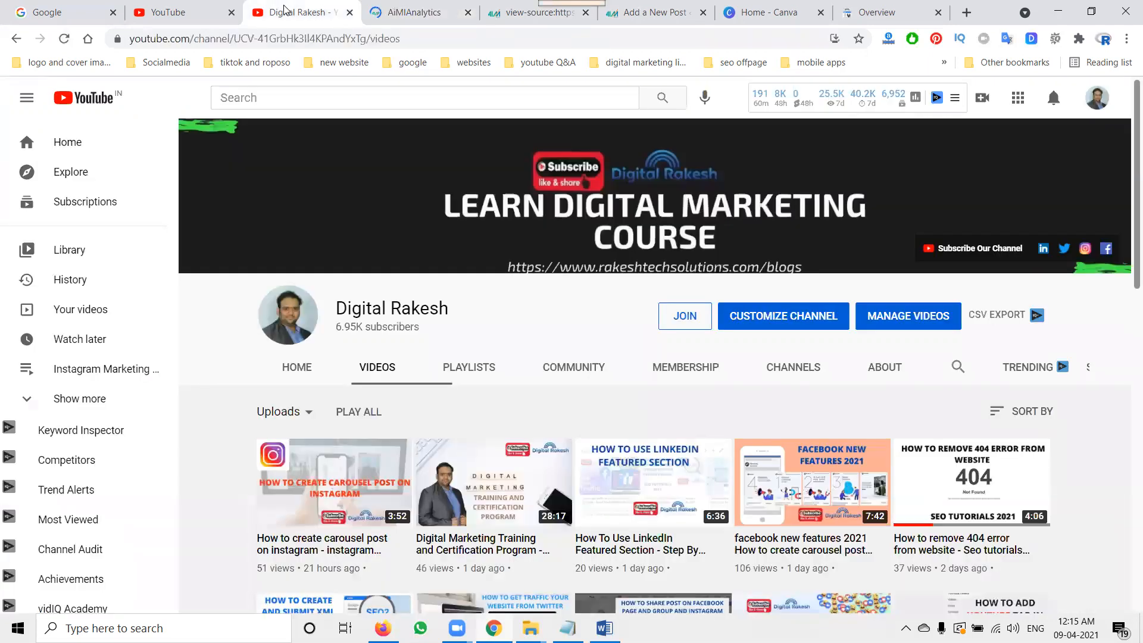